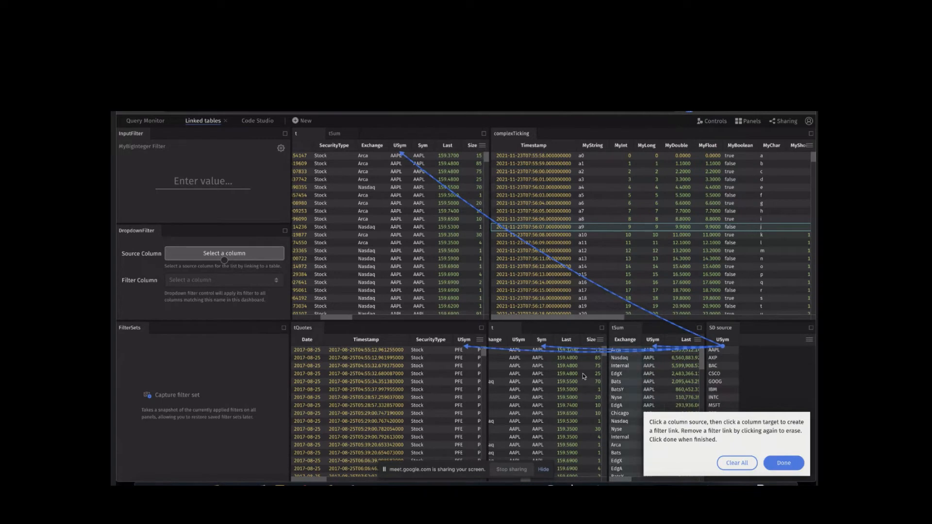
# Link USym between the two t tables, replace SD source's link to the upper t's USym with one to Sym, and finish linking.
pyautogui.click(516, 392)
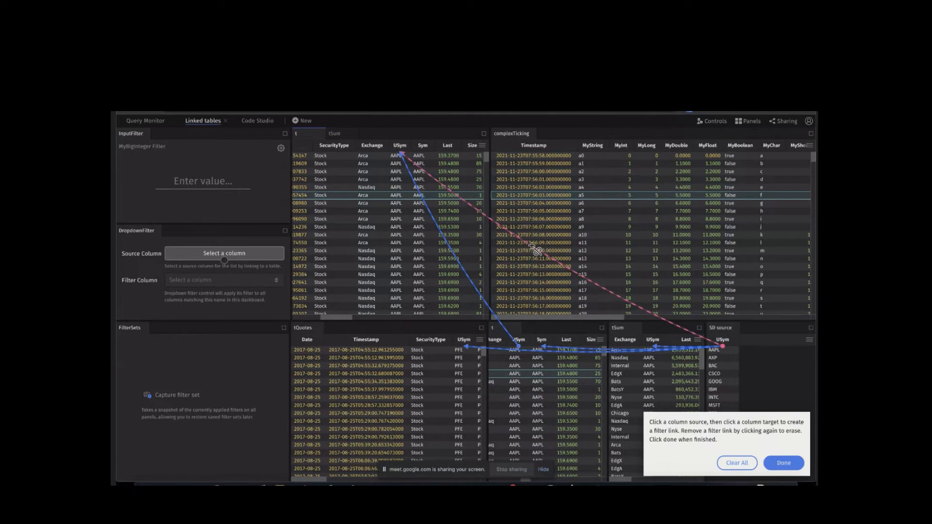
pyautogui.click(535, 250)
pyautogui.click(713, 366)
pyautogui.click(422, 146)
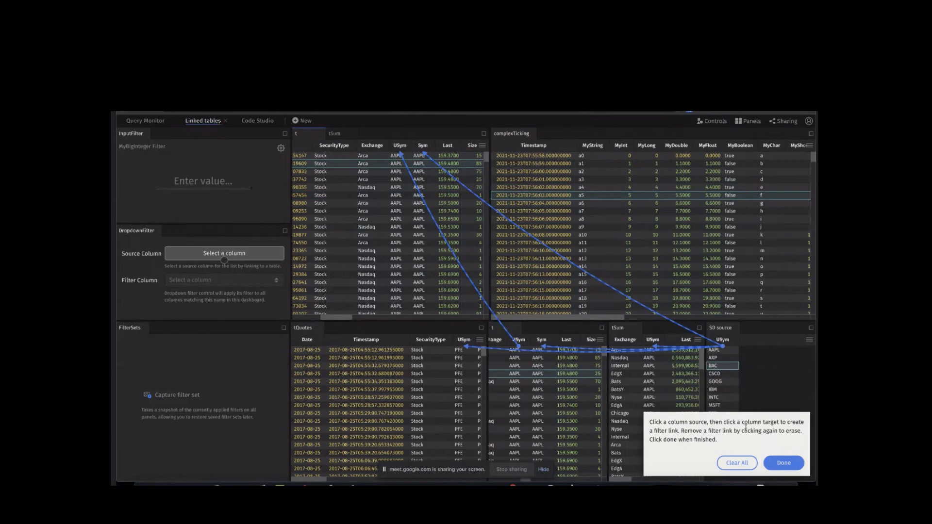
pyautogui.click(783, 463)
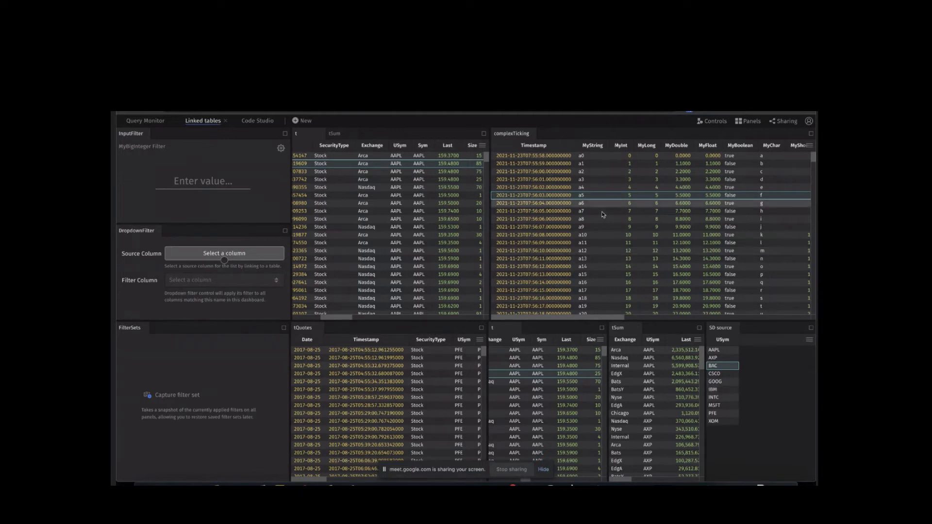
# Filter the linked tables from SD source by IBM, GOOG and AXP in turn, with quick filters shown on the upper t table.
pyautogui.click(722, 389)
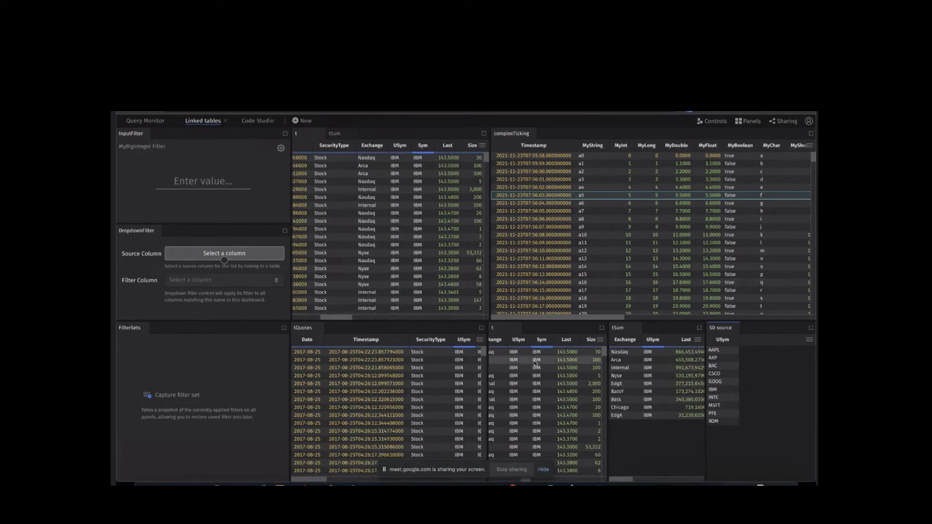
pyautogui.click(424, 173)
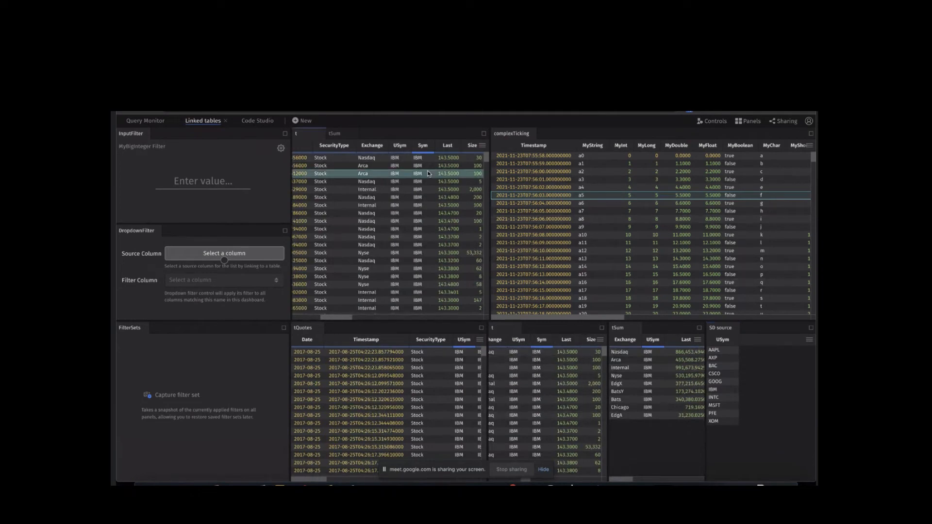
pyautogui.hotkey('ctrl', 'f')
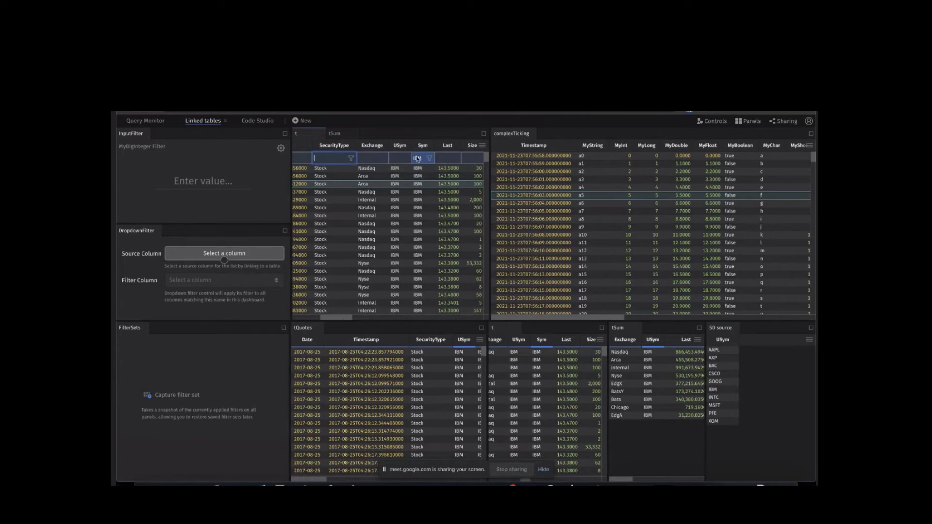
pyautogui.click(715, 381)
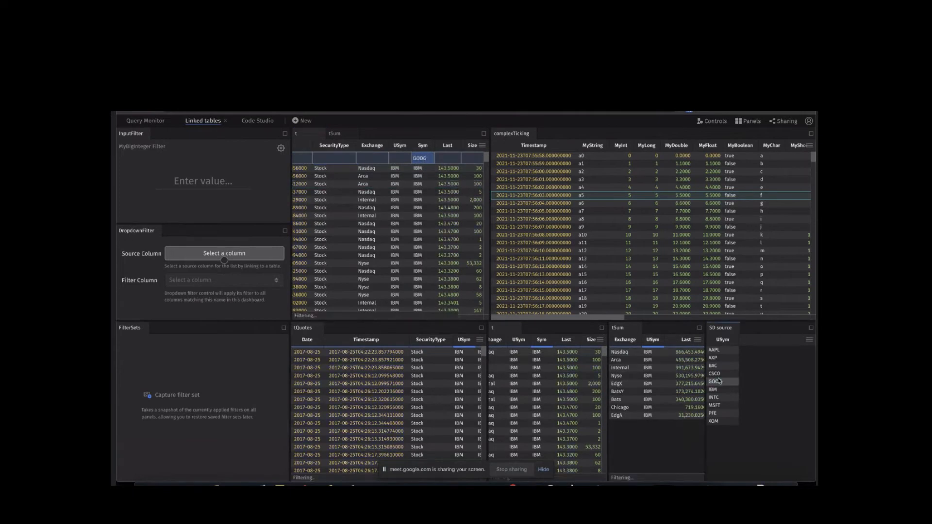
pyautogui.click(719, 358)
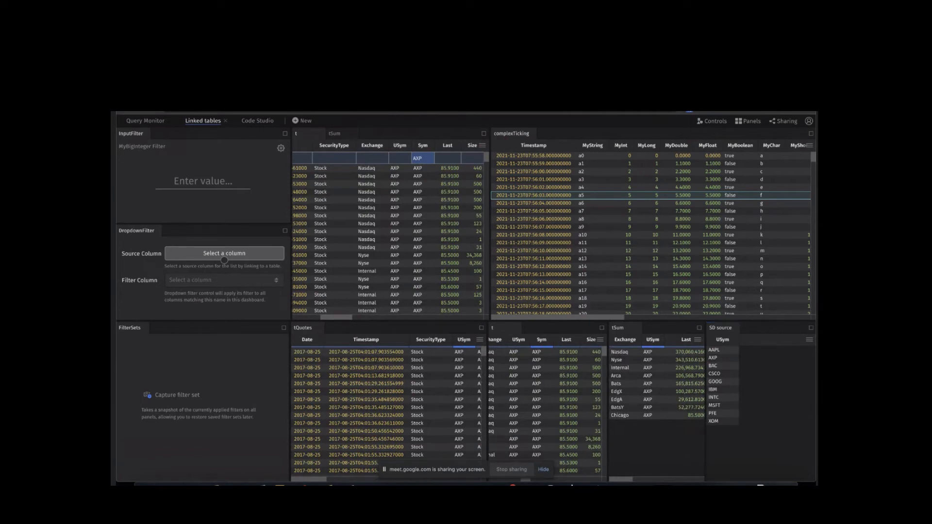
# Enable "Inbound links clear existing table filters" in the upper t table's advanced settings and close the options.
pyautogui.click(482, 146)
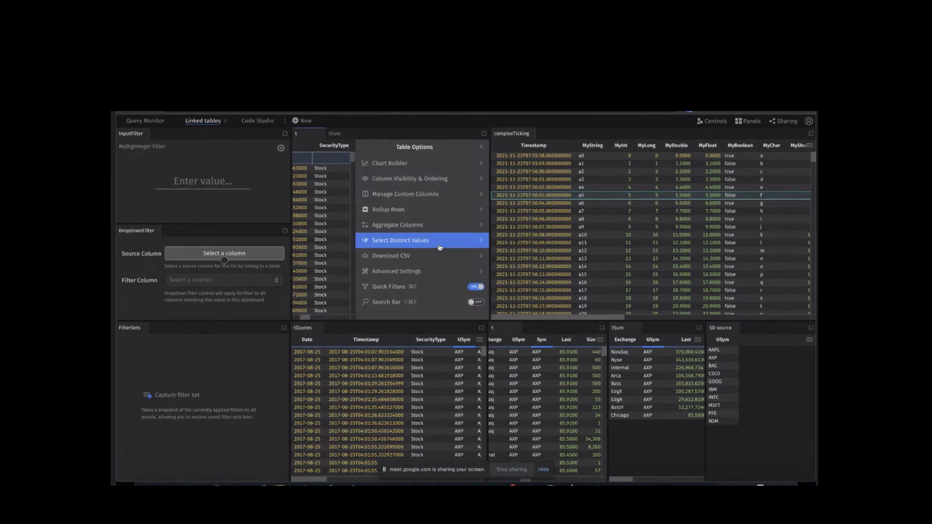
pyautogui.click(421, 271)
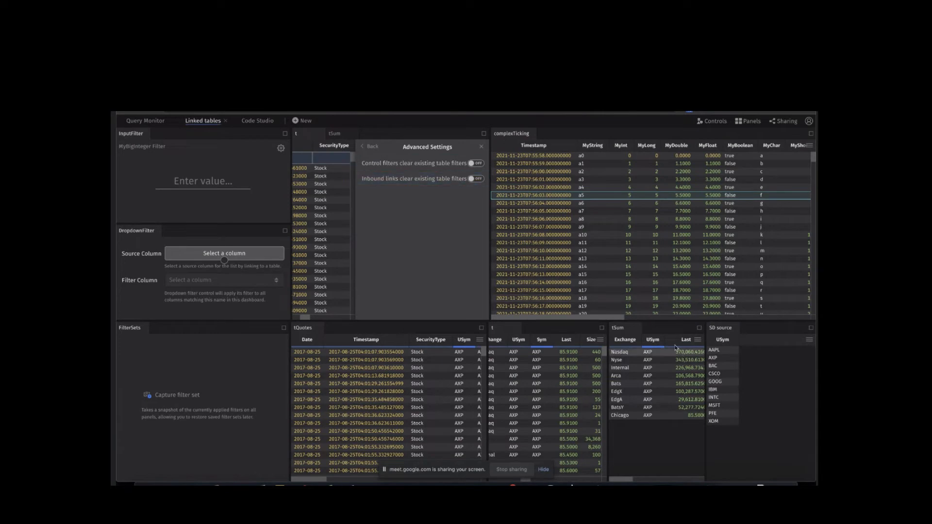
pyautogui.click(476, 181)
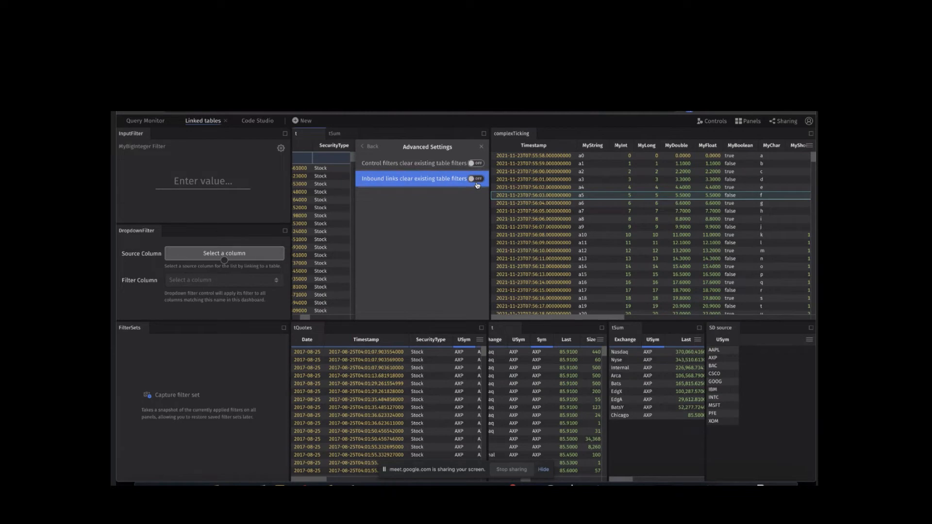
pyautogui.click(482, 147)
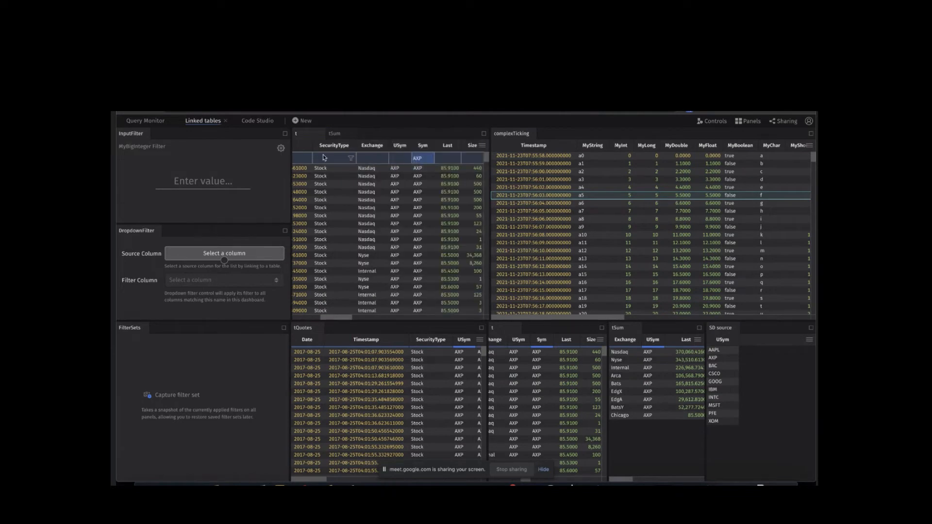
# Filter the upper t table's Exchange column by Nyse and send MSFT from SD source to the linked tables.
pyautogui.click(365, 159)
pyautogui.write('Nyse')
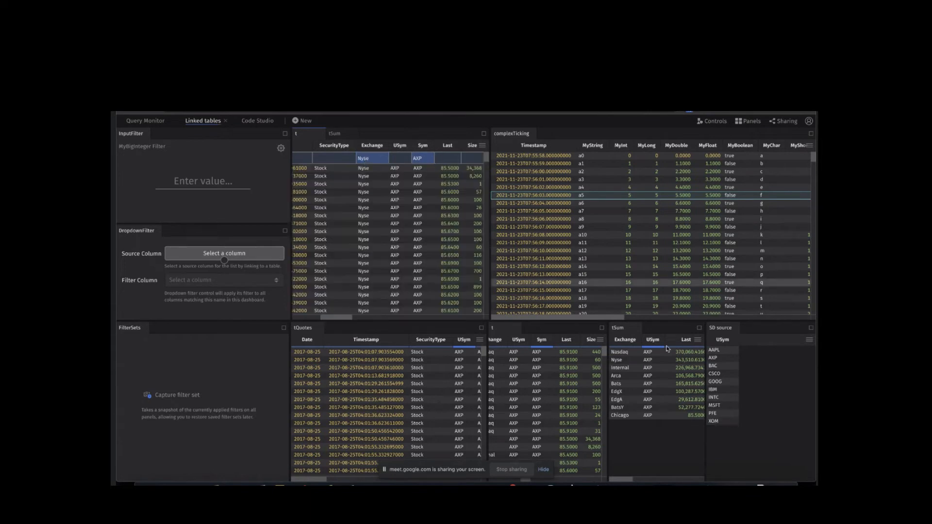
pyautogui.click(714, 405)
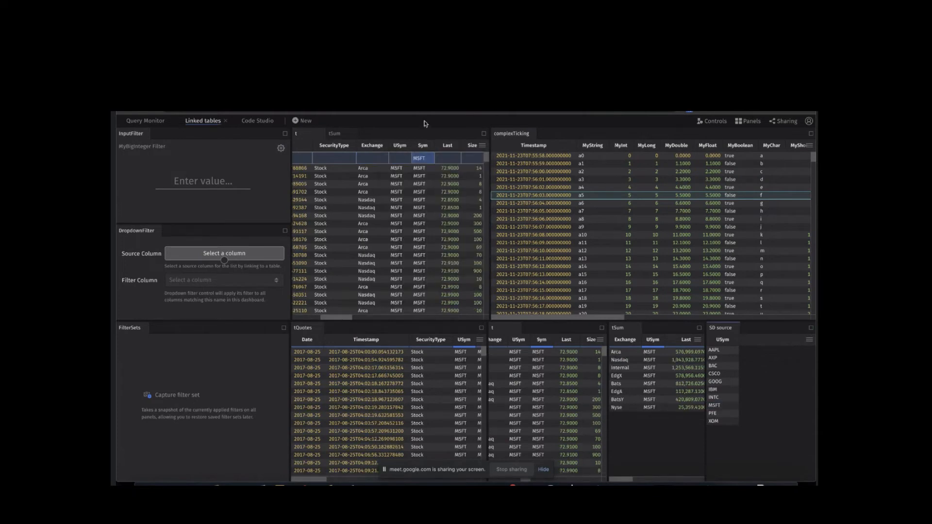
# Show quick filters on tQuotes, filter its Exchange column by Arca, and send INTC from SD source to the linked tables.
pyautogui.click(358, 361)
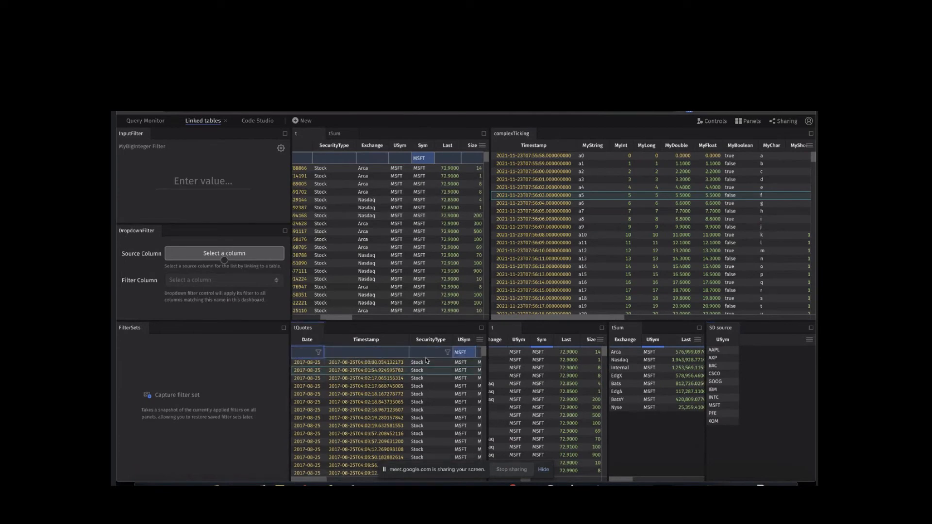
pyautogui.hscroll(2, 426, 374)
pyautogui.scroll(-2, 426, 374)
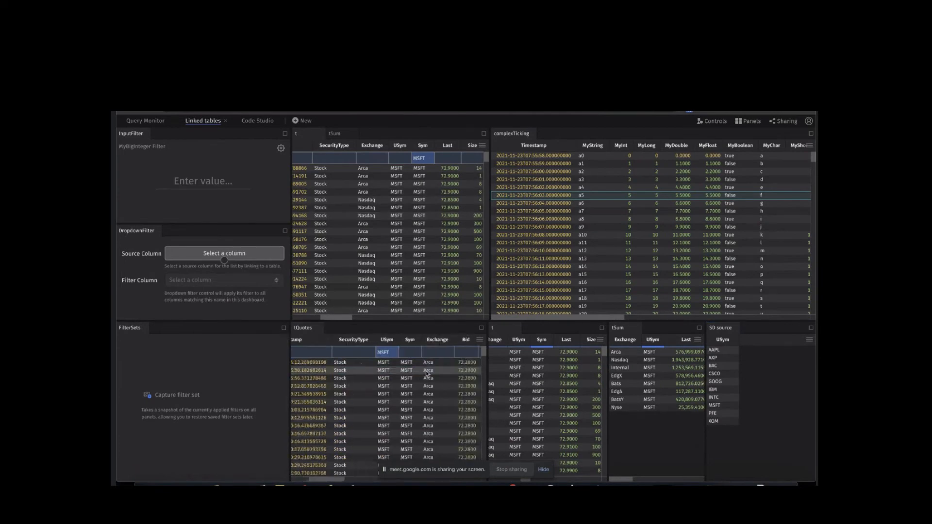
pyautogui.click(418, 352)
pyautogui.write('Arca')
pyautogui.press('Return')
pyautogui.click(722, 398)
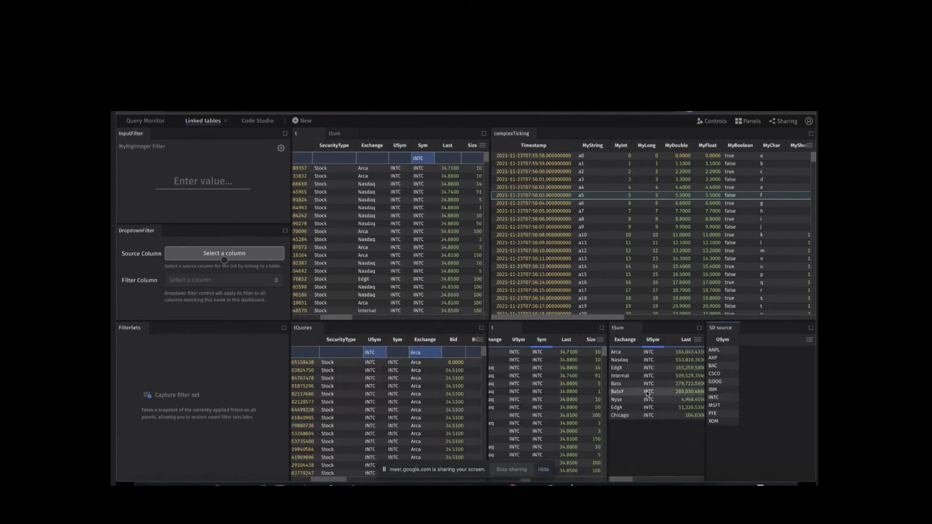
# Review the upper t table's advanced settings for clearing existing filters, leaving them as they are.
pyautogui.click(482, 145)
pyautogui.click(442, 269)
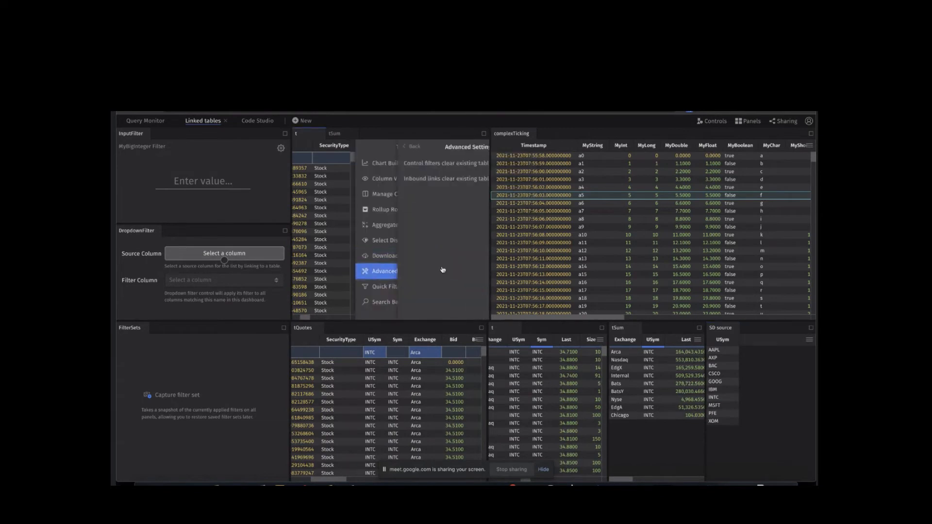
pyautogui.click(481, 148)
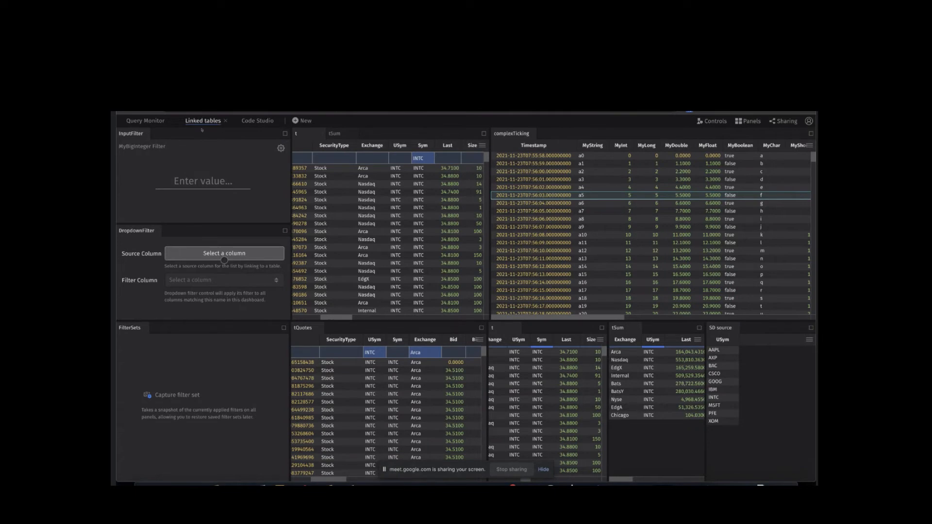
# Close the Linked tables dashboard and reopen it from the recently closed dashboards.
pyautogui.click(226, 122)
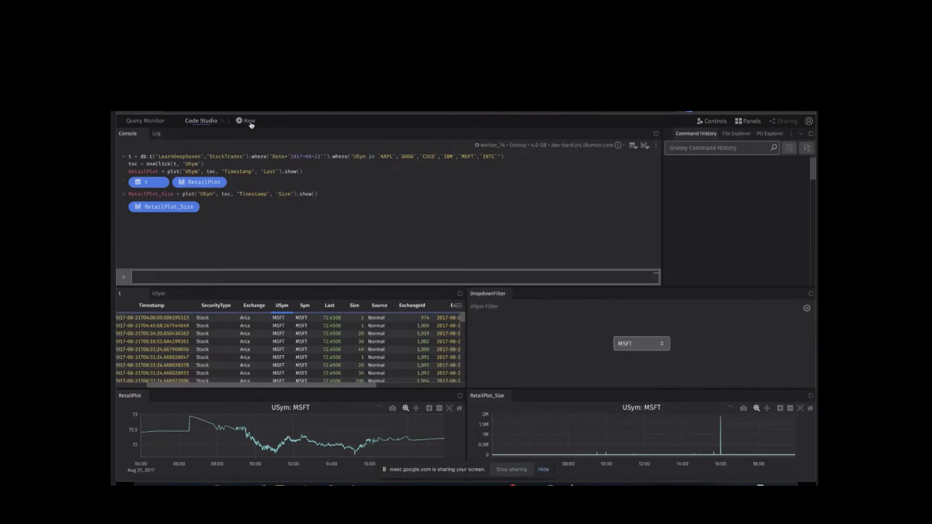
pyautogui.click(252, 121)
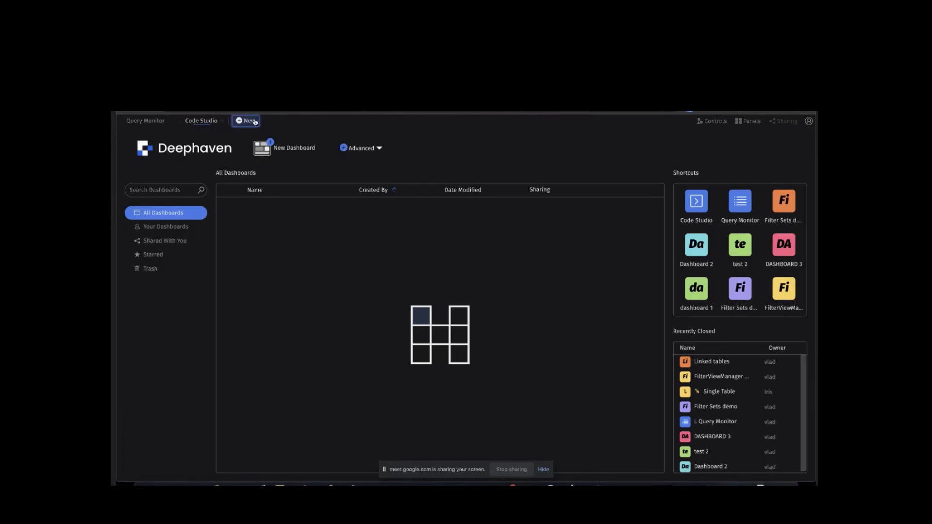
pyautogui.click(702, 365)
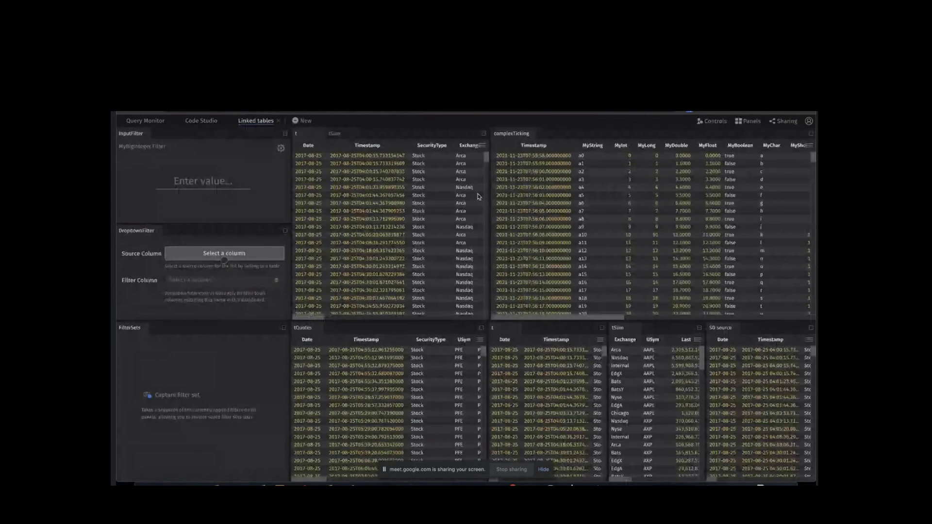
# Show the filter links and examine how they follow the upper t table's columns and the tSum table, then finish linking.
pyautogui.hotkey('ctrl', 'l')
pyautogui.hscroll(5, 394, 162)
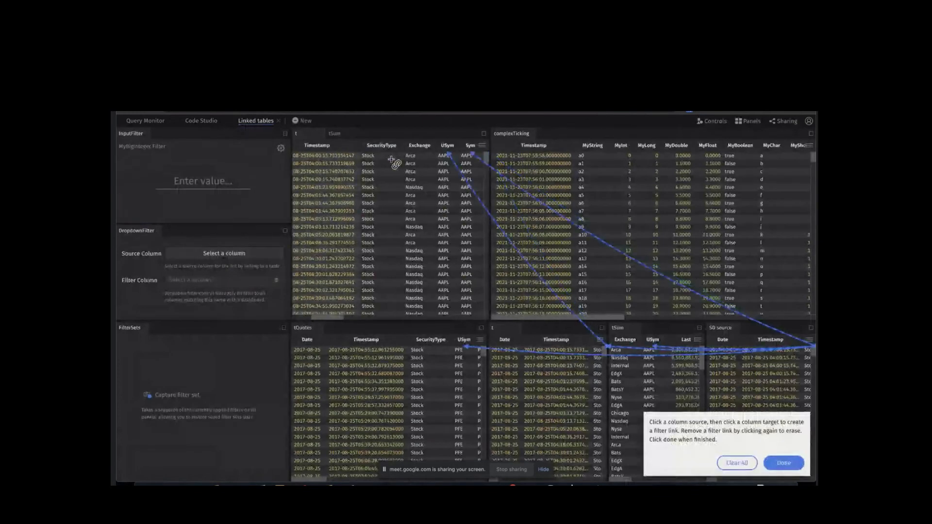
pyautogui.hscroll(-5, 376, 262)
pyautogui.hscroll(5, 376, 262)
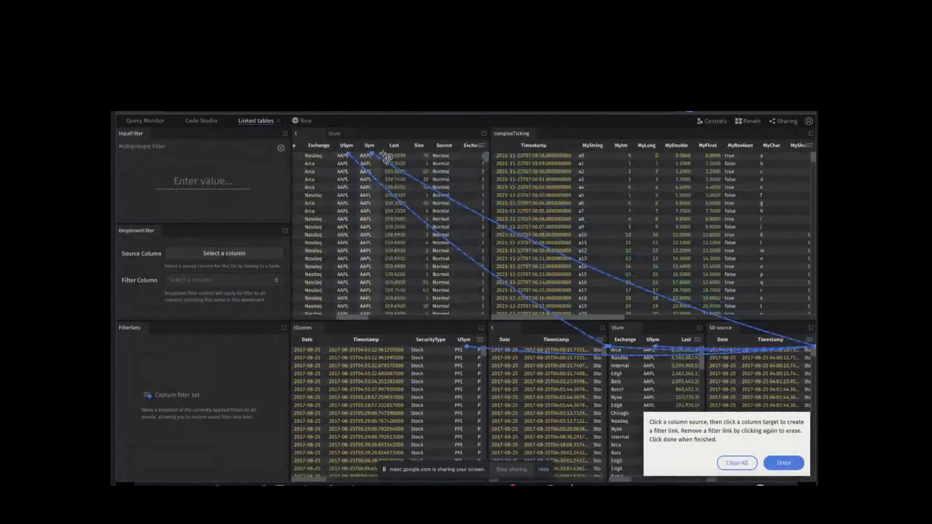
pyautogui.hscroll(-1, 349, 210)
pyautogui.hscroll(-5, 349, 209)
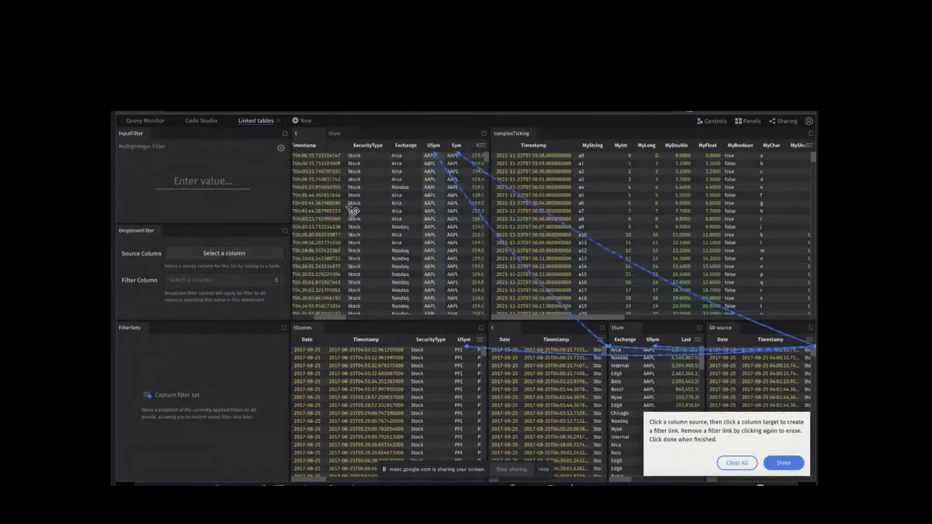
pyautogui.hscroll(-2, 350, 209)
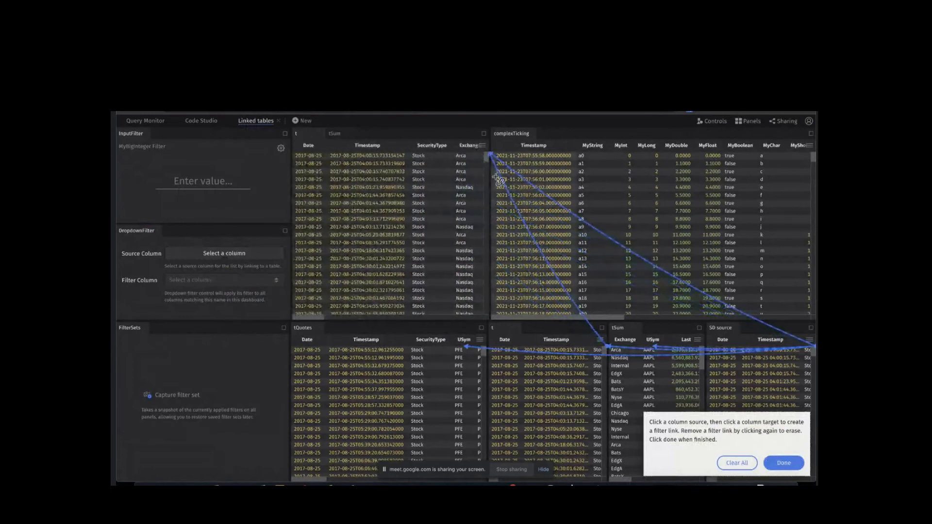
pyautogui.hscroll(6, 423, 199)
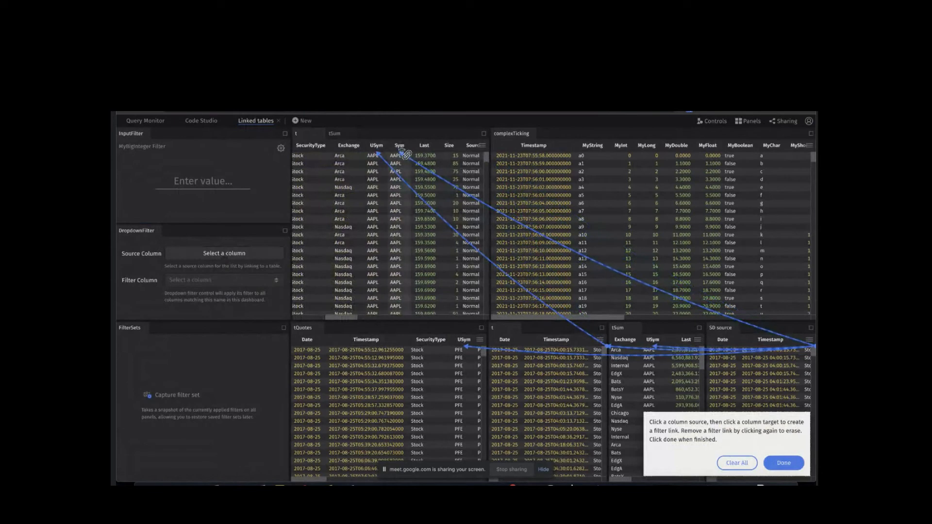
pyautogui.click(339, 138)
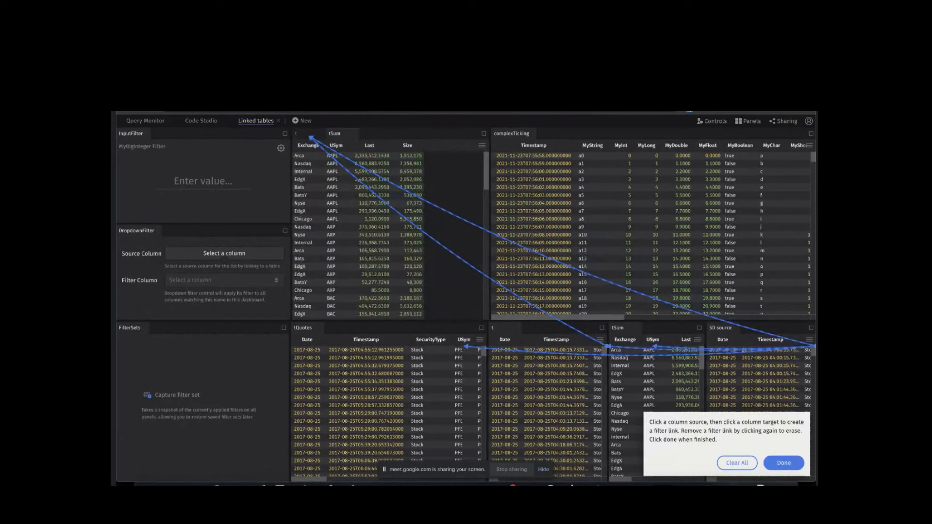
pyautogui.click(783, 463)
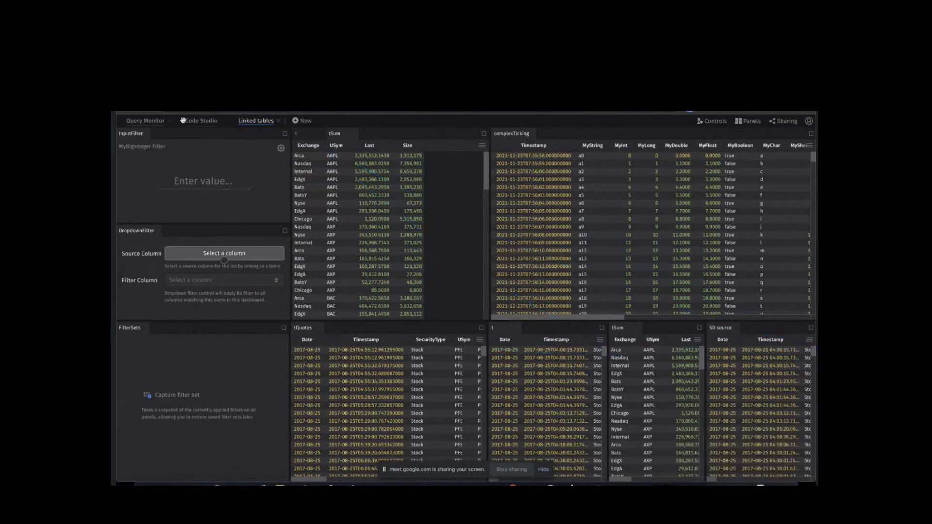
# Switch to the Code Studio dashboard and examine the oneClick and RetailPlot plot code, including the toc argument.
pyautogui.click(203, 120)
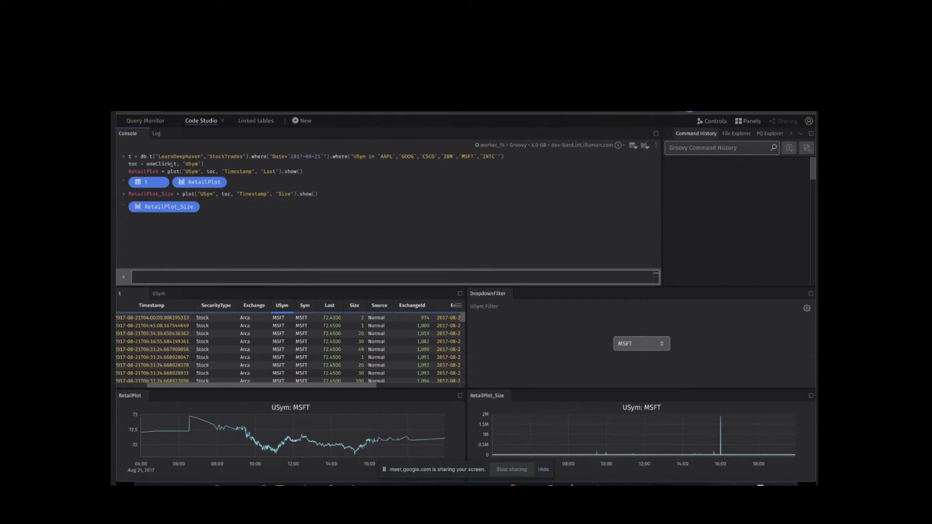
pyautogui.moveTo(183, 164); pyautogui.dragTo(191, 165)
pyautogui.moveTo(159, 172); pyautogui.dragTo(117, 172)
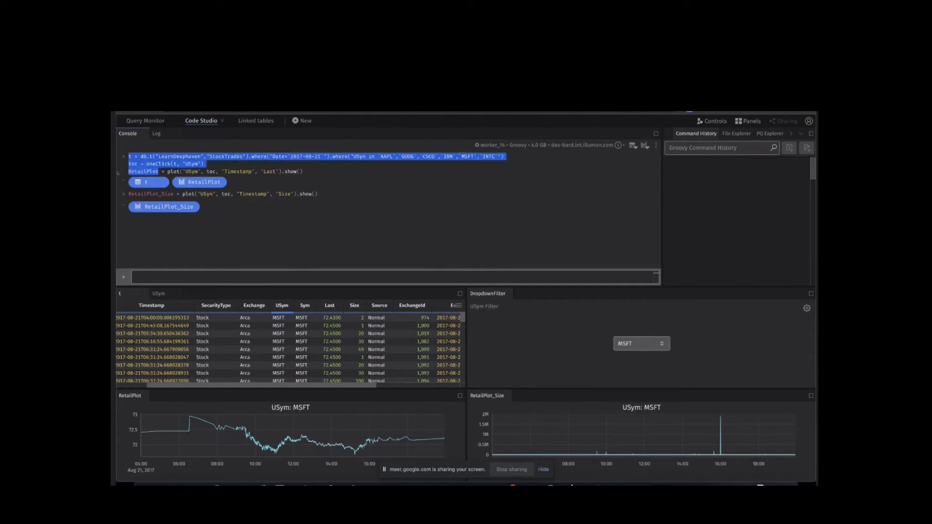
pyautogui.click(169, 168)
pyautogui.moveTo(208, 173); pyautogui.dragTo(217, 173)
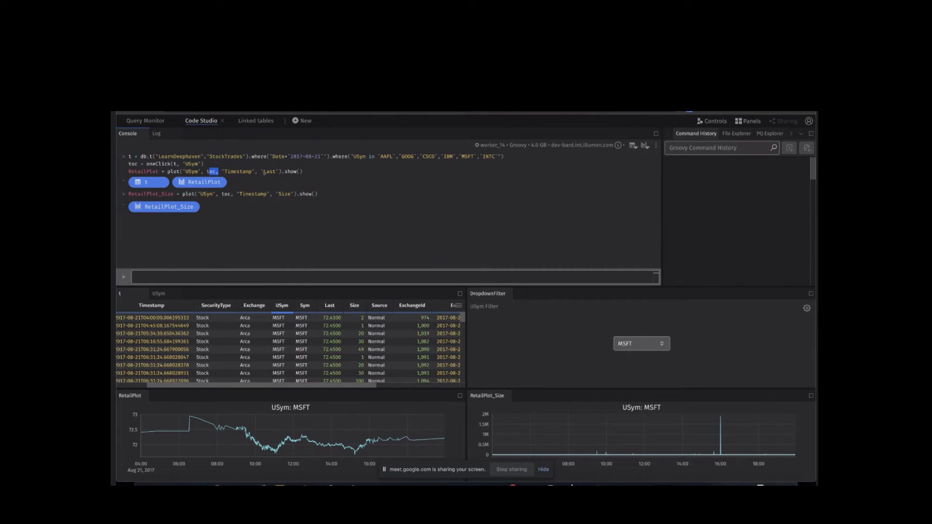
pyautogui.click(228, 172)
pyautogui.moveTo(208, 172); pyautogui.dragTo(216, 173)
pyautogui.click(238, 172)
# Clear all filter links in Code Studio, leave linking mode, and remove the DropdownFilter panel.
pyautogui.press('super+l')
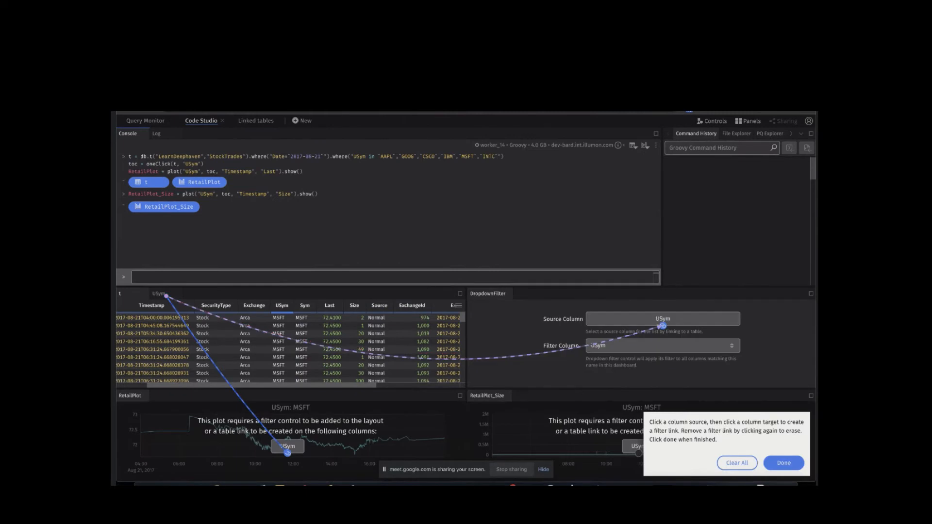
pyautogui.click(737, 468)
pyautogui.press('Escape')
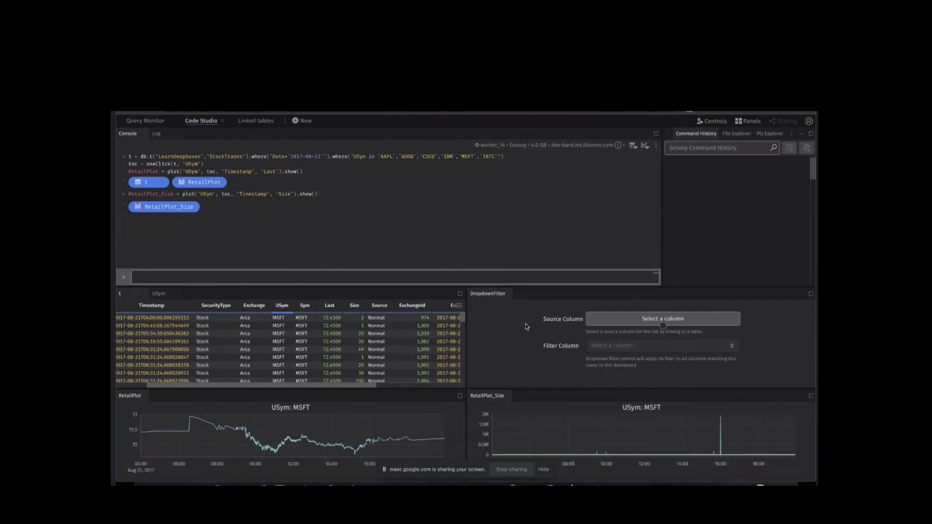
pyautogui.click(508, 296)
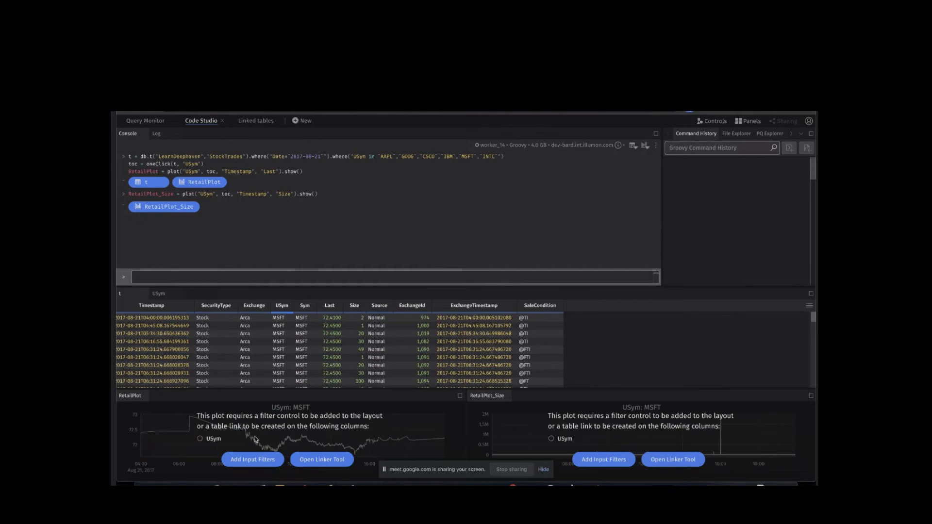
# Link the USym column of table t to the USym filters of RetailPlot and RetailPlot_Size, then finish linking.
pyautogui.click(323, 456)
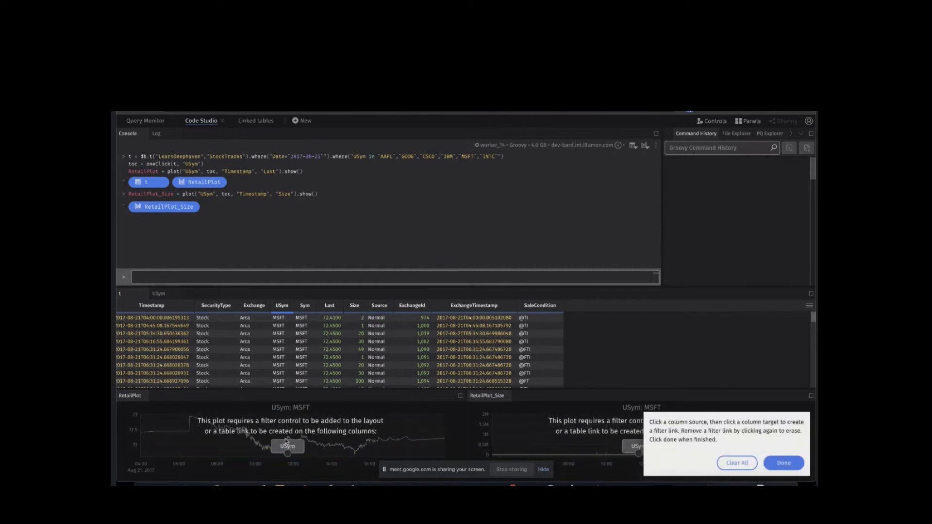
pyautogui.click(287, 447)
pyautogui.click(277, 342)
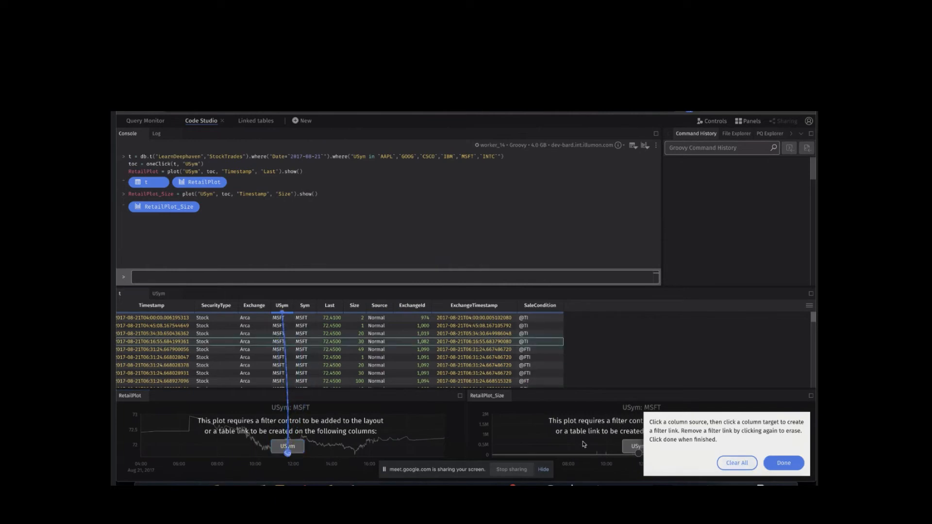
pyautogui.click(636, 447)
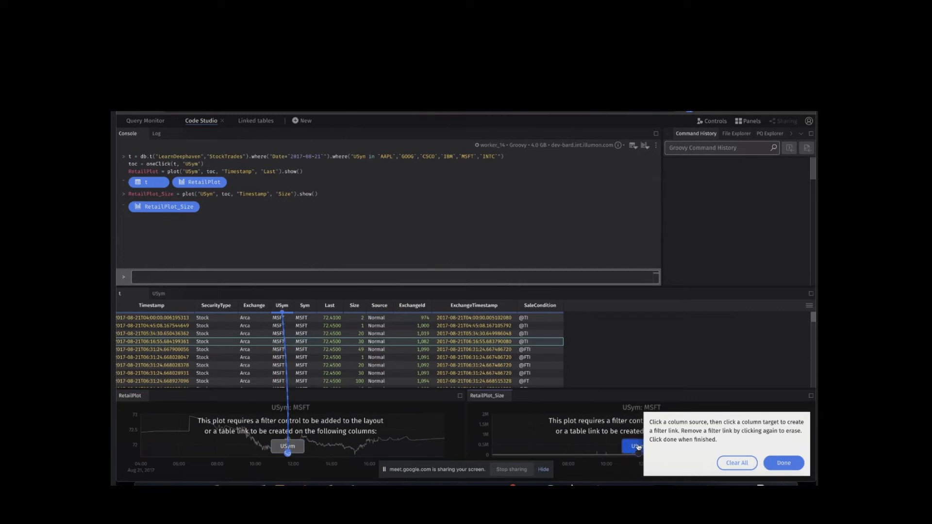
pyautogui.click(289, 321)
pyautogui.click(791, 464)
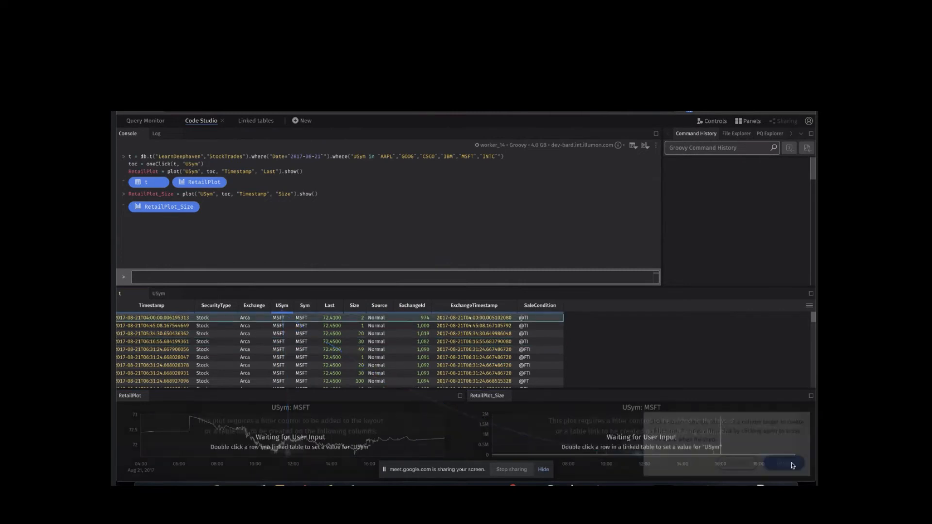
# Set both plots to MSFT from a row in table t, then show the table's quick filters and clear its USym filter.
pyautogui.doubleClick(279, 342)
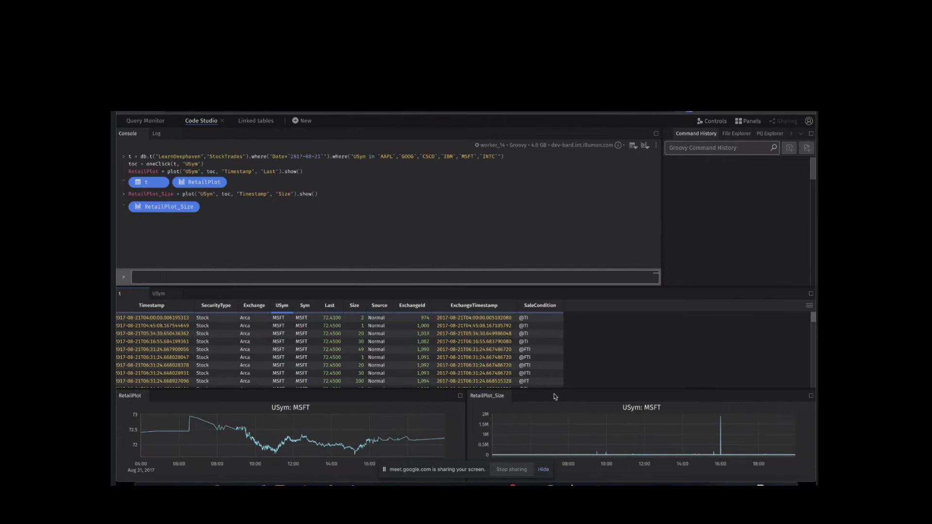
pyautogui.hotkey('ctrl', 'f')
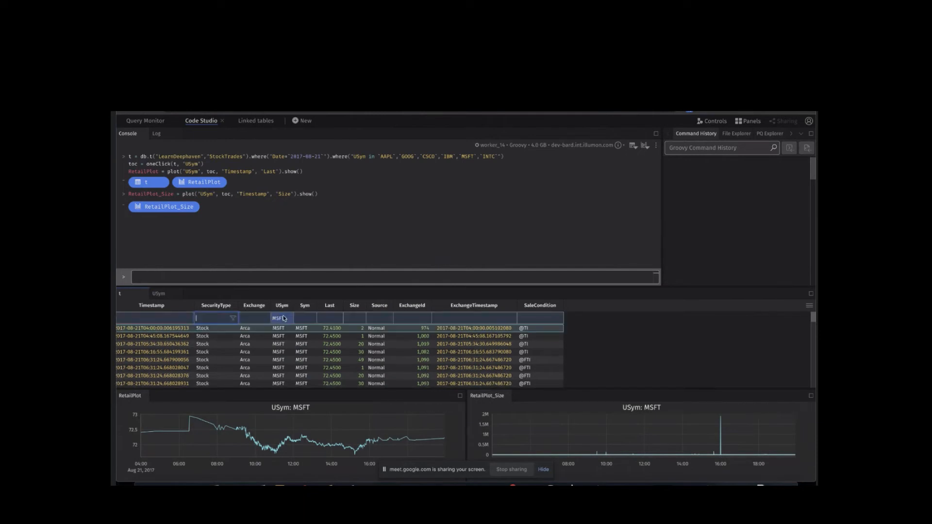
pyautogui.click(289, 353)
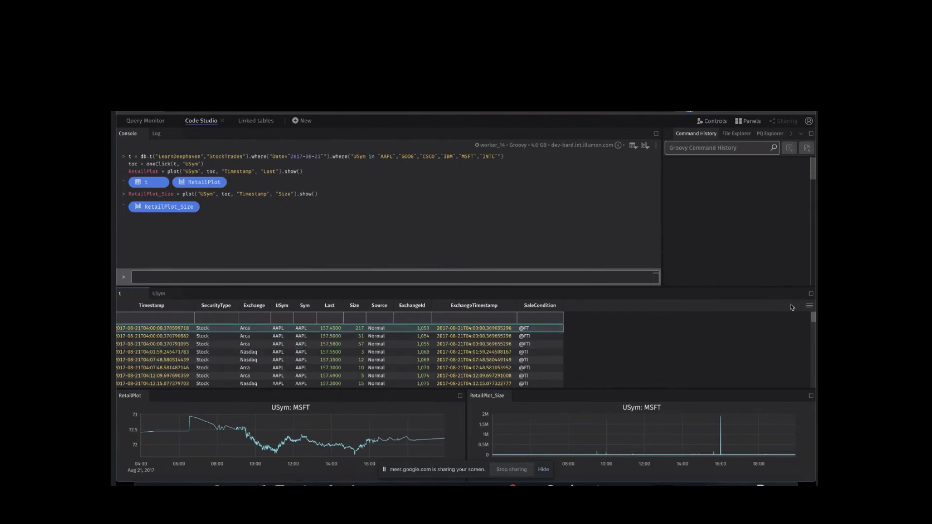
pyautogui.click(808, 308)
pyautogui.scroll(-3, 733, 350)
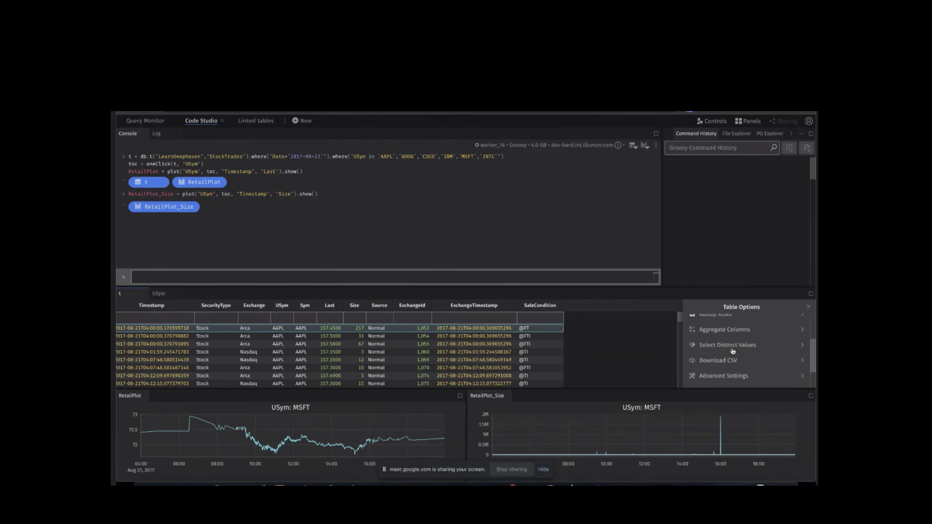
pyautogui.click(806, 307)
# Close the USym panel and make a copy of the t table panel.
pyautogui.click(179, 295)
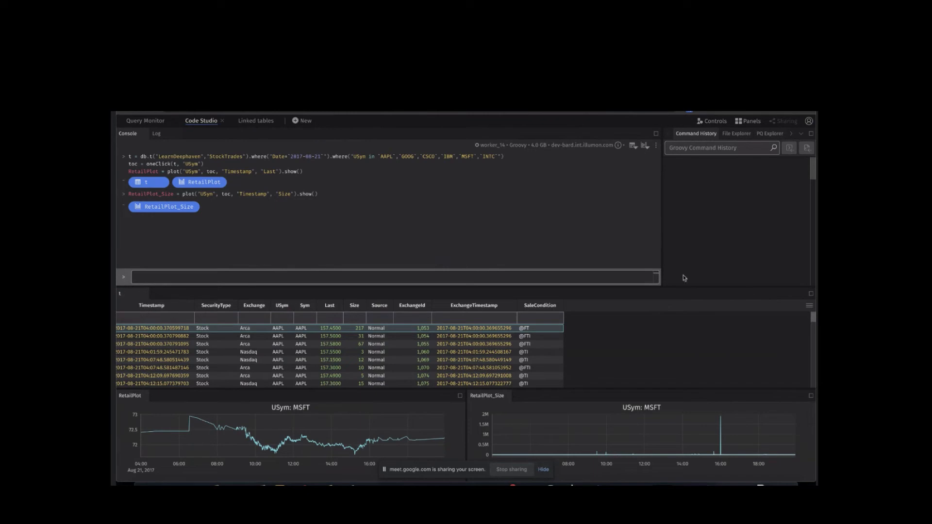
pyautogui.rightClick(130, 295)
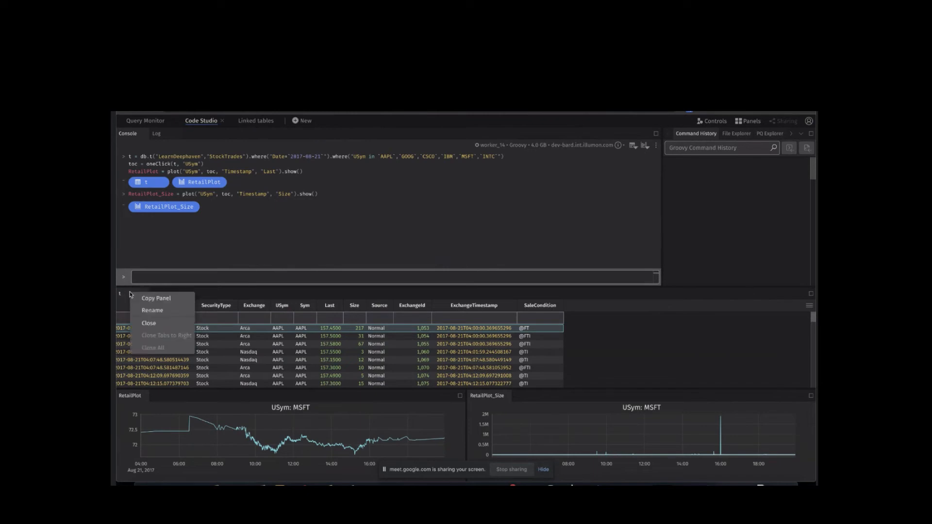
pyautogui.click(144, 299)
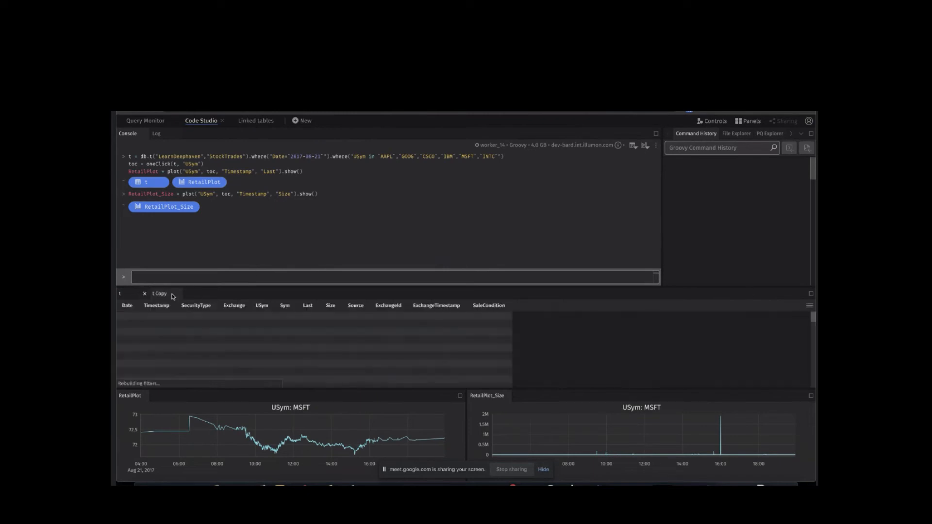
# Reduce the t Copy table to the distinct values of its USym column and close the table options.
pyautogui.click(809, 305)
pyautogui.scroll(-2, 770, 346)
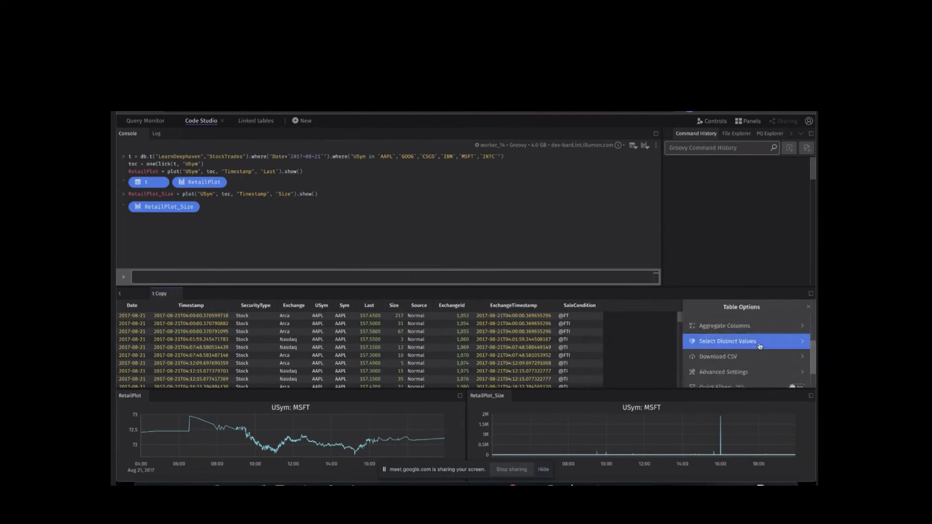
pyautogui.click(756, 344)
pyautogui.click(731, 343)
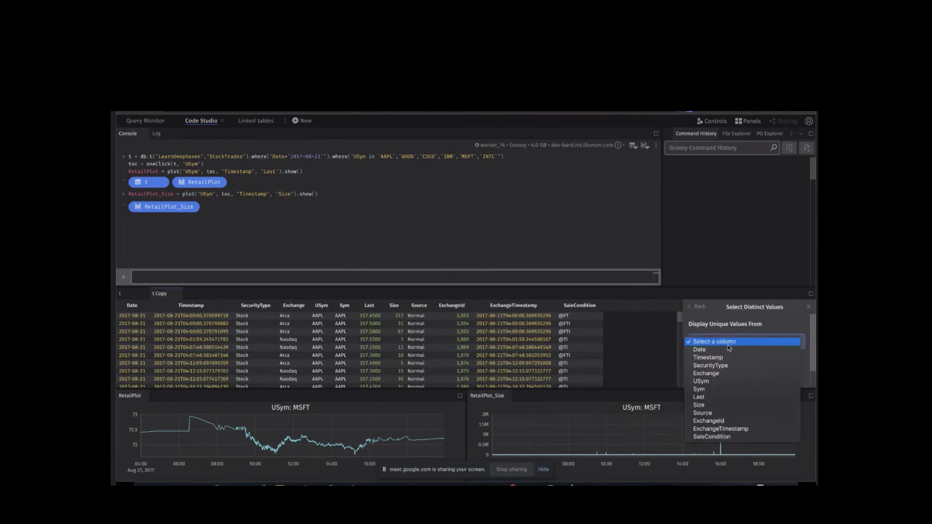
pyautogui.click(719, 383)
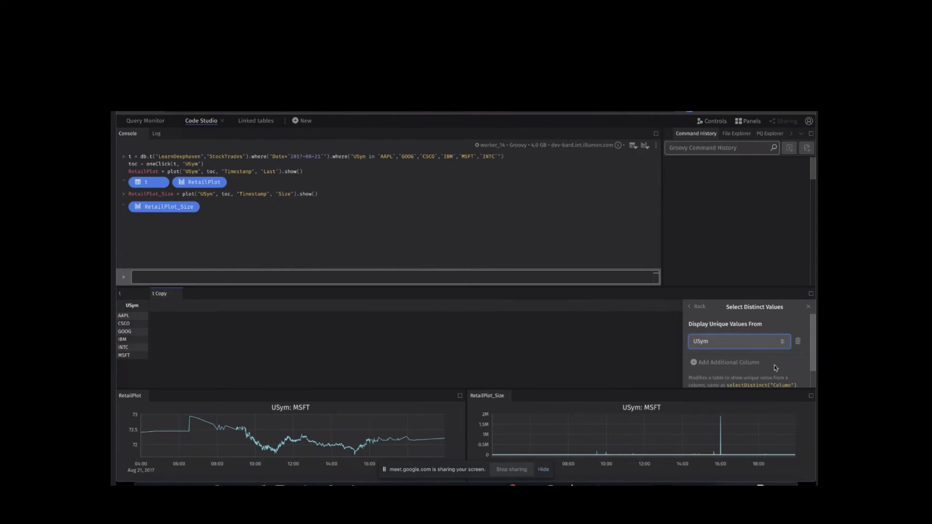
pyautogui.click(808, 306)
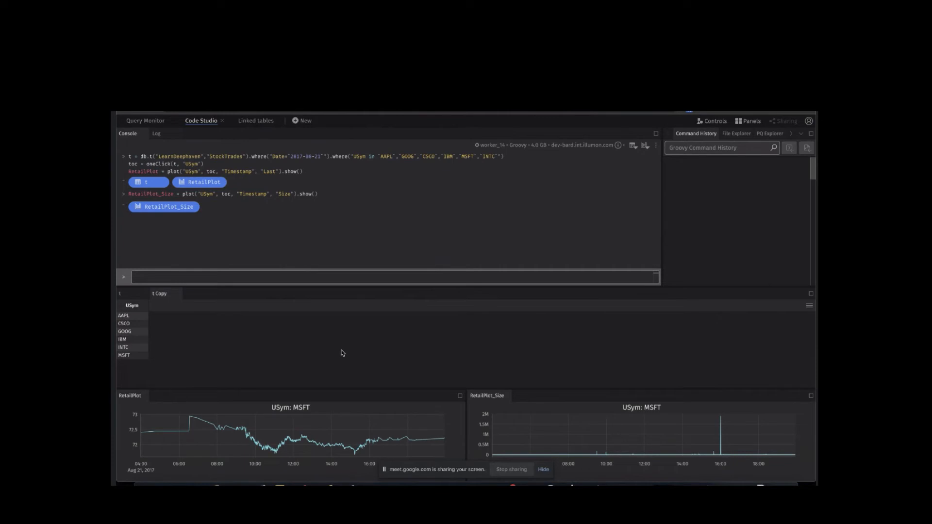
# Show the filter links and remove the existing ones from t and t Copy to RetailPlot and RetailPlot_Size.
pyautogui.click(712, 121)
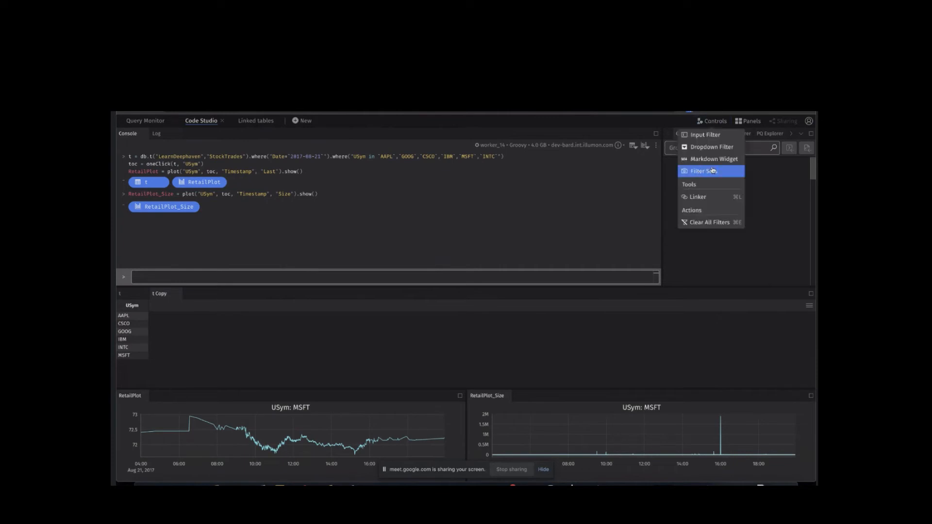
pyautogui.click(697, 196)
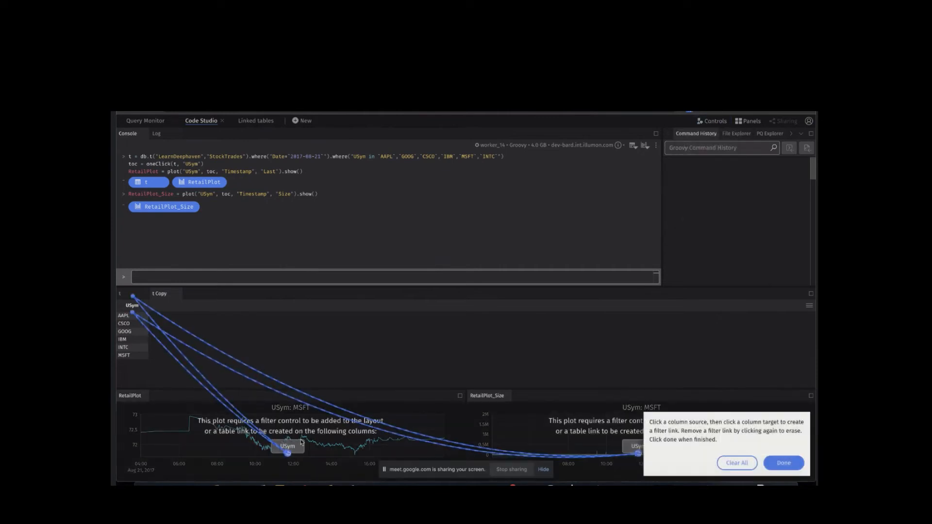
pyautogui.click(269, 443)
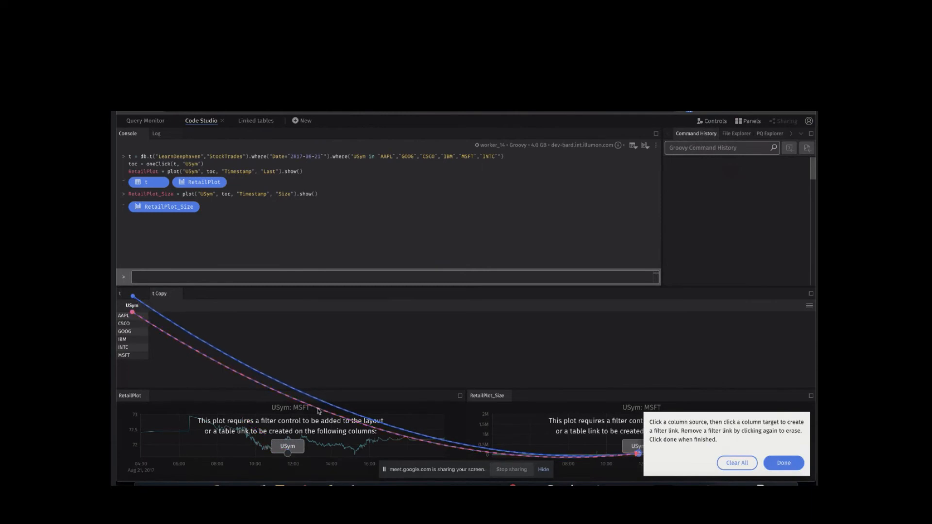
pyautogui.click(327, 407)
# Link the USym column of t Copy to the USym filters of both plots and finish linking.
pyautogui.click(288, 453)
pyautogui.click(130, 322)
pyautogui.click(632, 447)
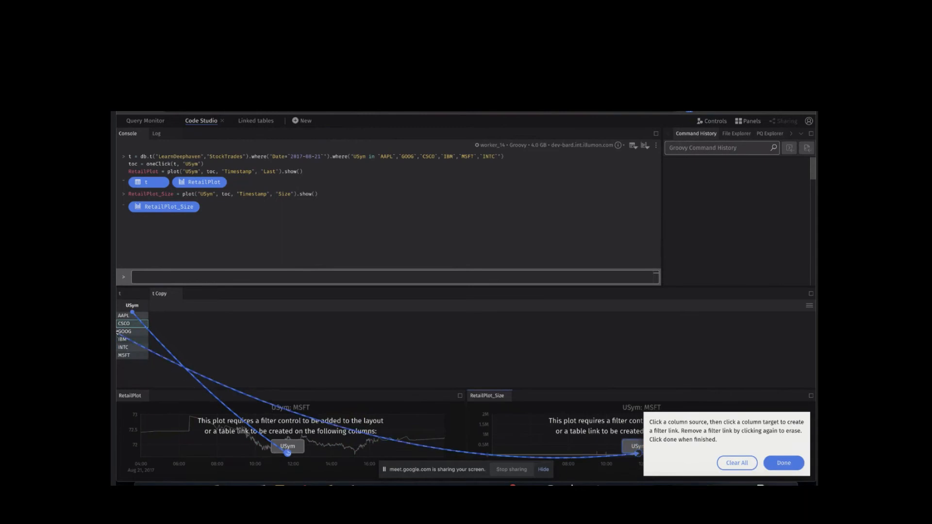
pyautogui.click(784, 463)
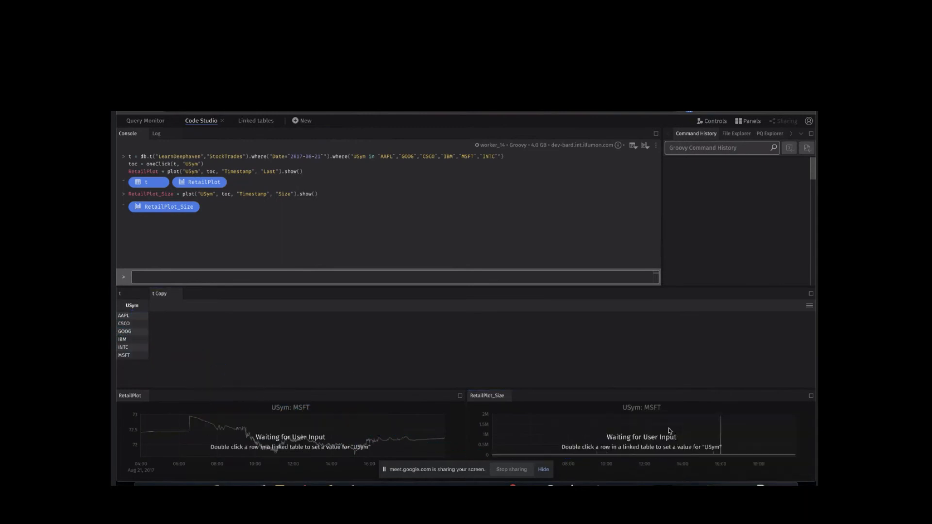
# Test the new links by setting both plots from t Copy to INTC, CSCO, AAPL and IBM in turn.
pyautogui.doubleClick(128, 347)
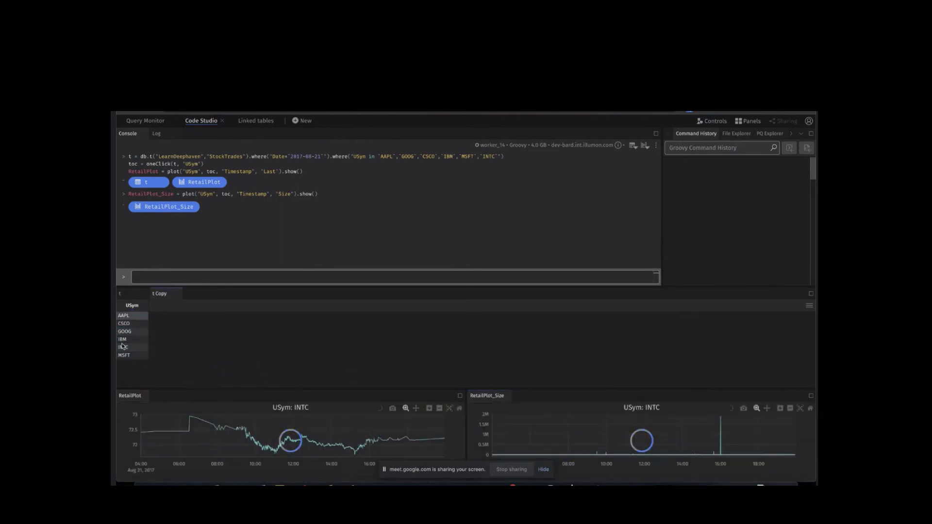
pyautogui.doubleClick(137, 324)
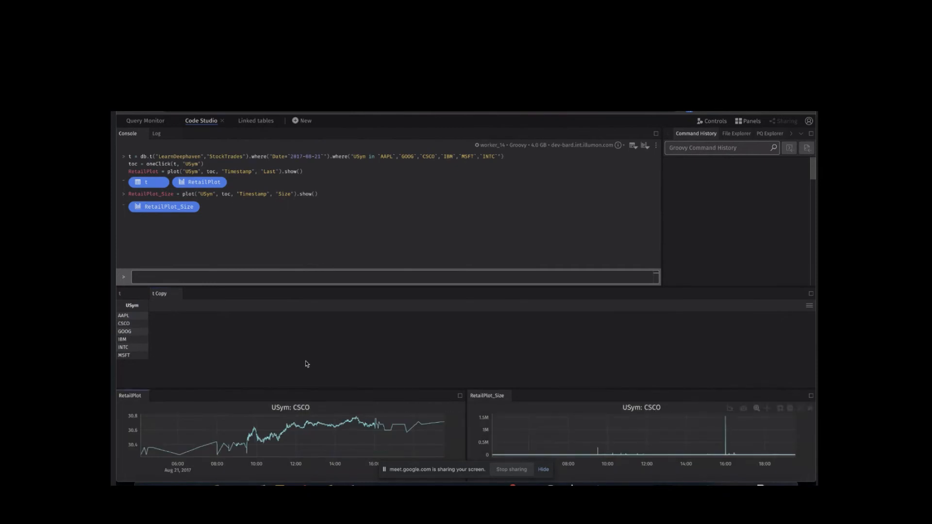
pyautogui.doubleClick(139, 319)
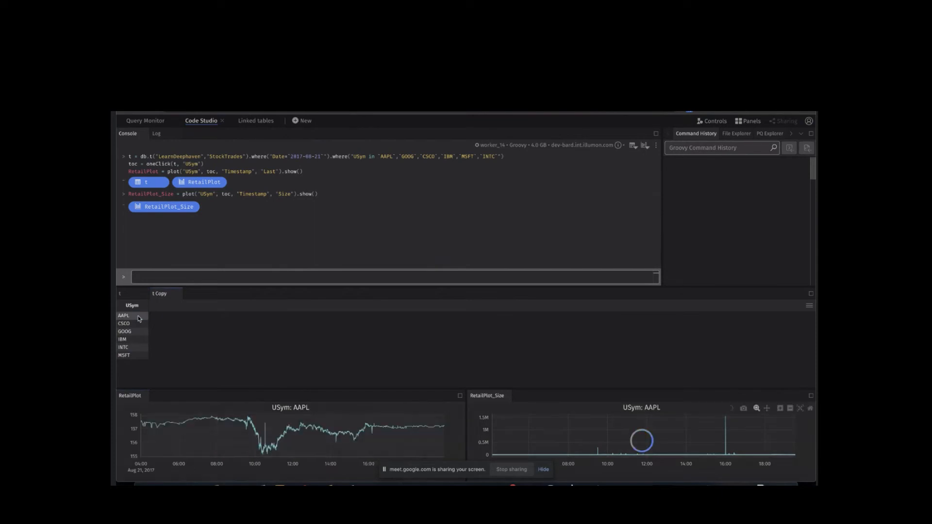
pyautogui.doubleClick(133, 340)
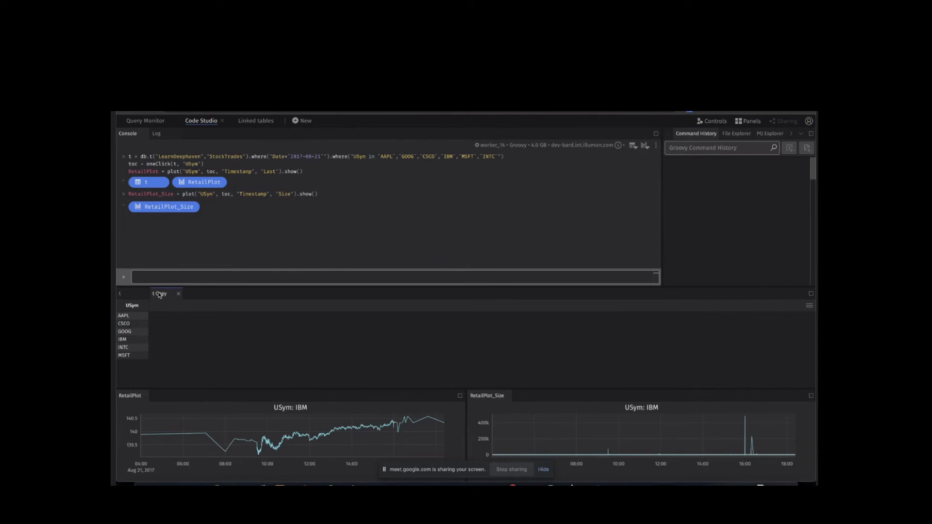
# Link the USym column of the original t table to both plots as well, keeping the t Copy links, and finish linking.
pyautogui.press('super+l')
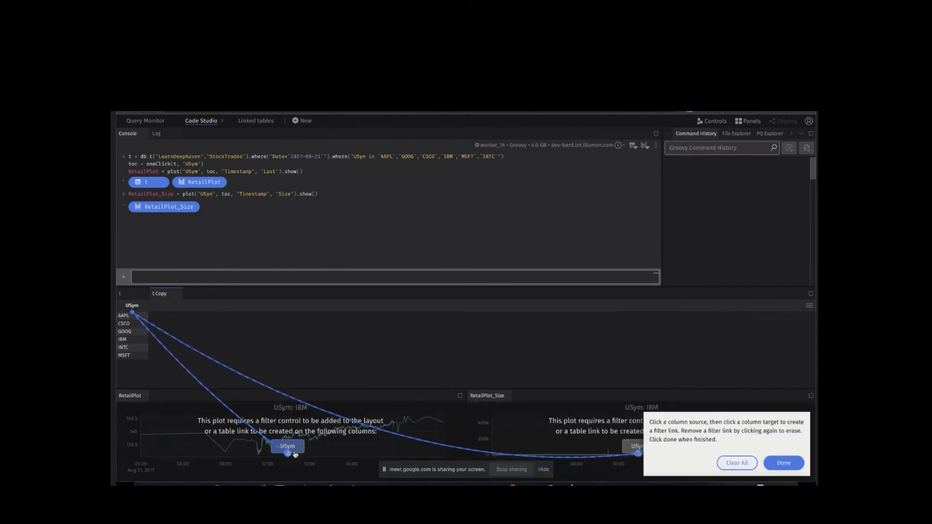
pyautogui.click(125, 295)
pyautogui.click(281, 344)
pyautogui.click(287, 446)
pyautogui.click(282, 329)
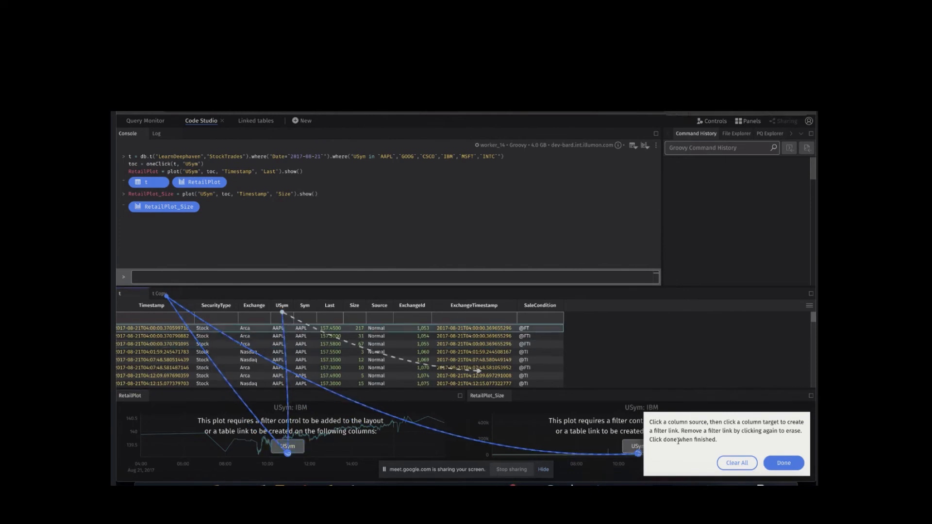
pyautogui.click(633, 446)
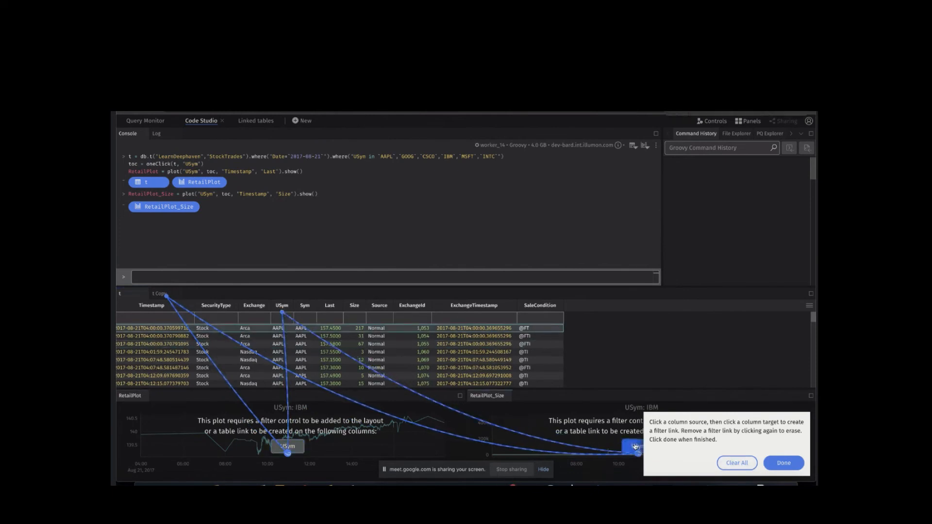
pyautogui.click(782, 463)
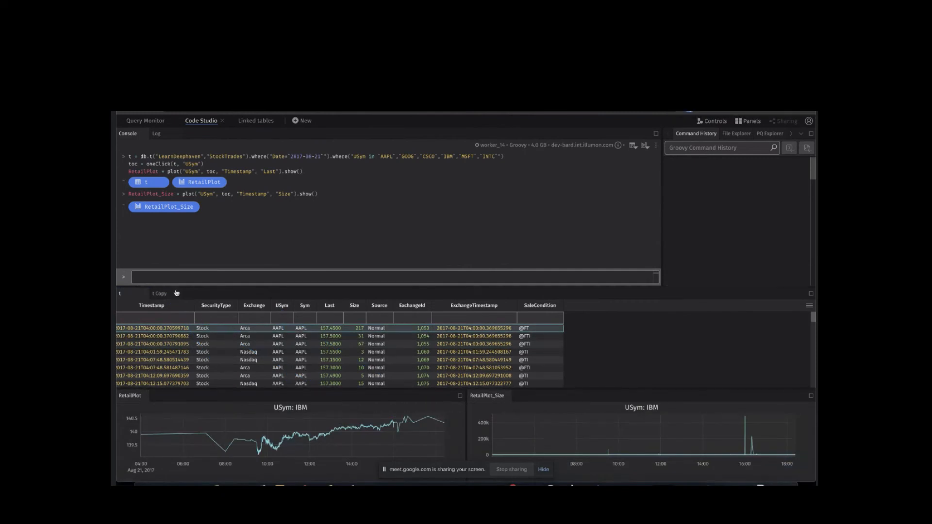
# Place the t Copy panel side by side with table t and set both plots to INTC from it.
pyautogui.moveTo(160, 294); pyautogui.dragTo(634, 354)
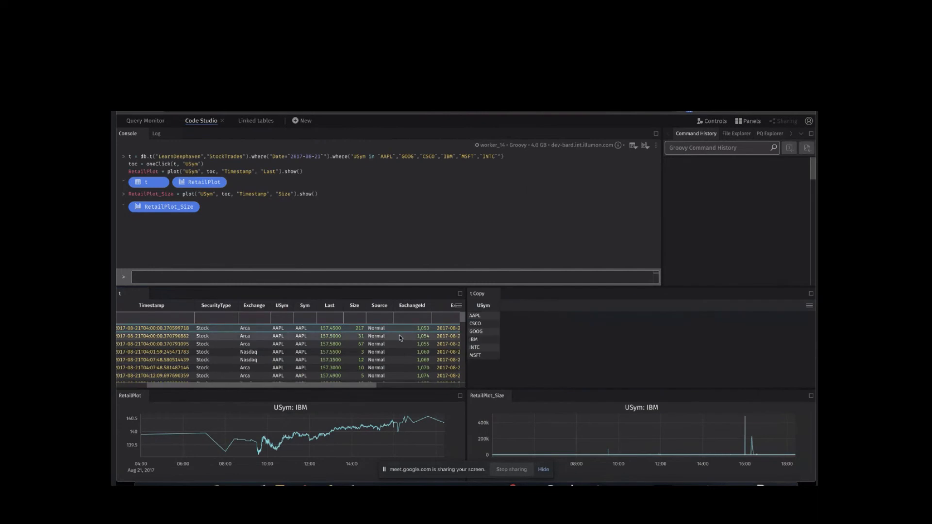
pyautogui.click(478, 348)
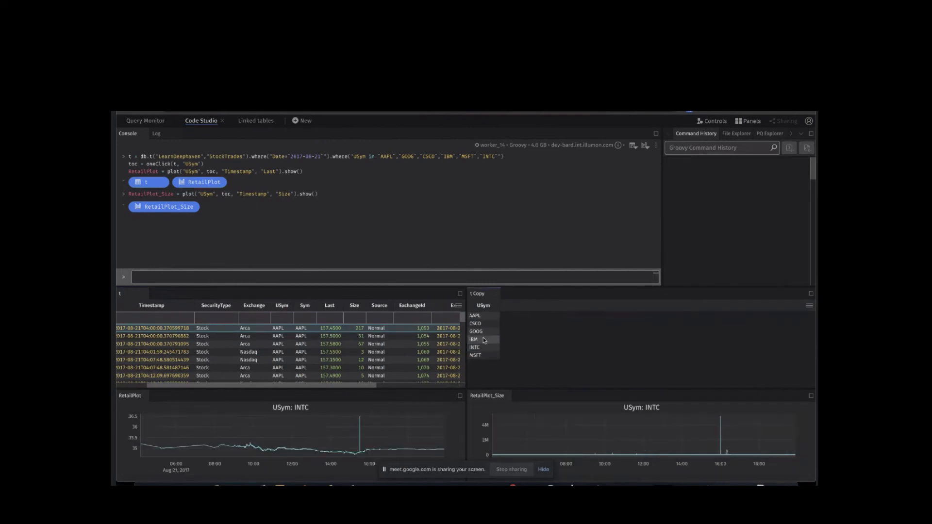
# Review the filter links from both tables to the plots, finish linking, and set the plots from an AAPL row in table t.
pyautogui.press('super+l')
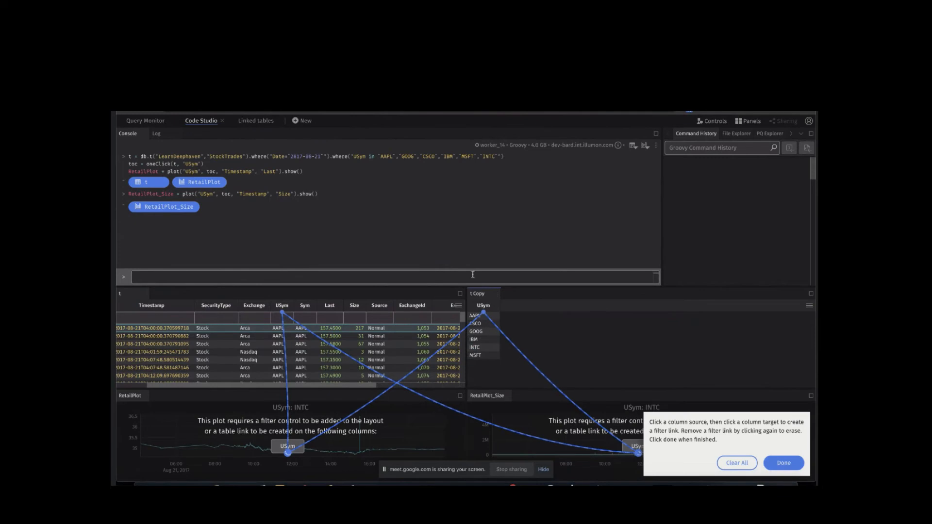
pyautogui.click(785, 464)
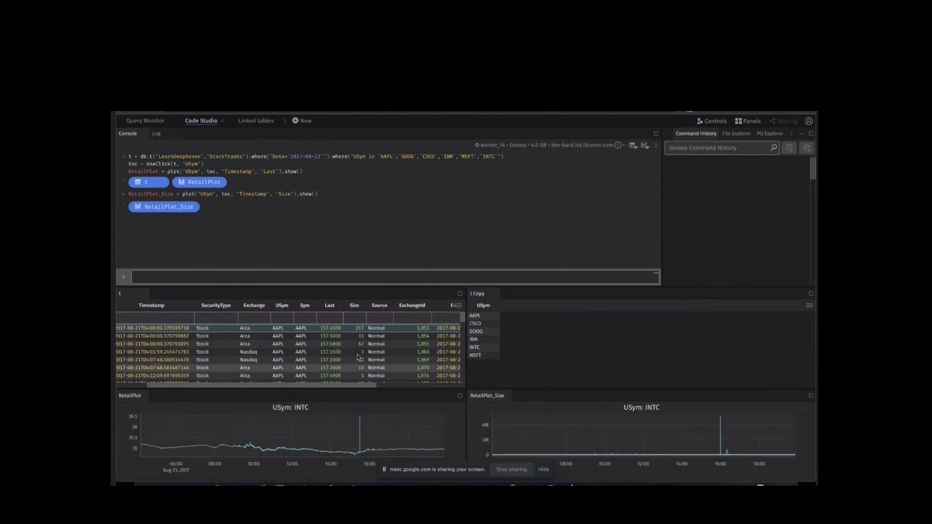
pyautogui.click(281, 368)
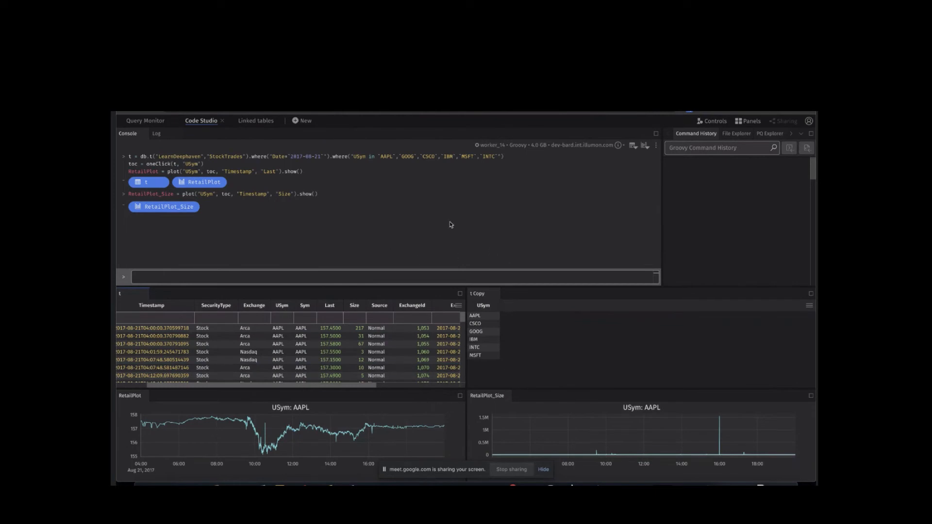
# Switch to the Linked tables dashboard, review the links from SD source's USym column to the other tables, and finish linking.
pyautogui.click(256, 121)
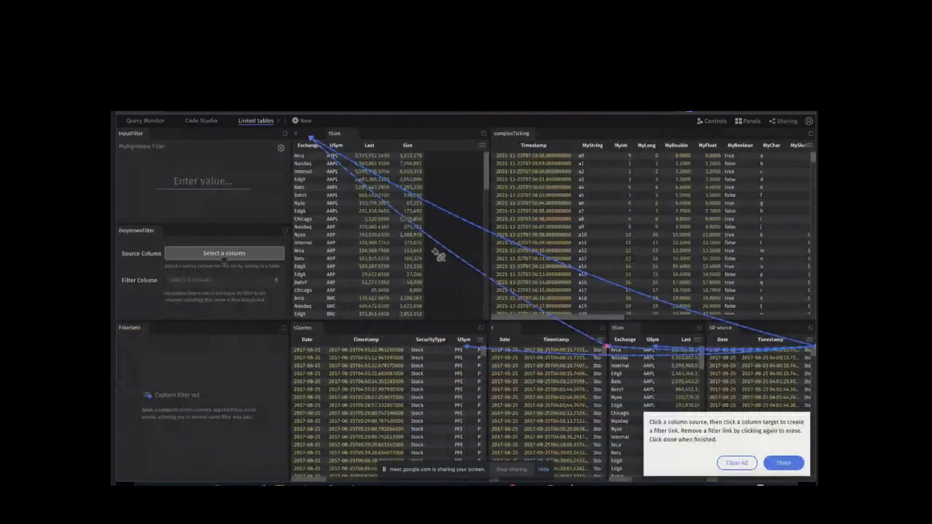
pyautogui.hscroll(5, 548, 385)
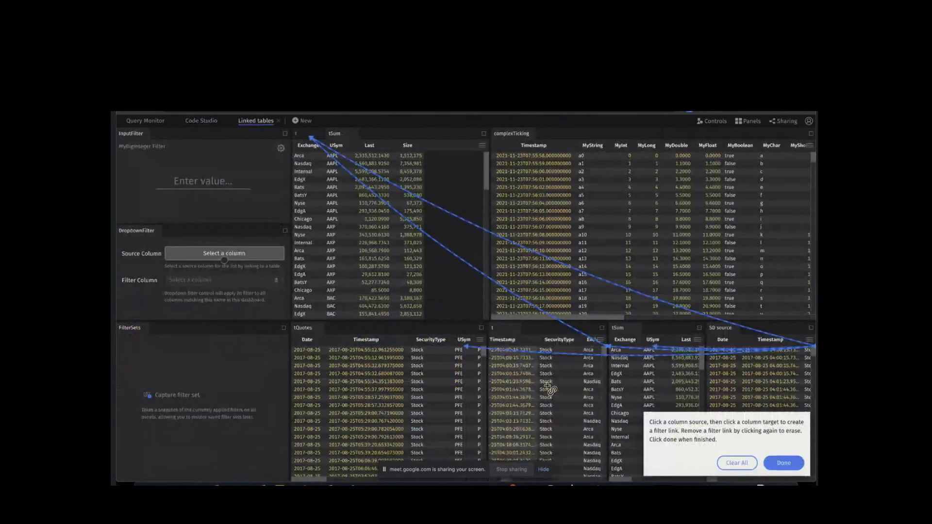
pyautogui.hscroll(-3, 549, 387)
pyautogui.hscroll(5, 752, 369)
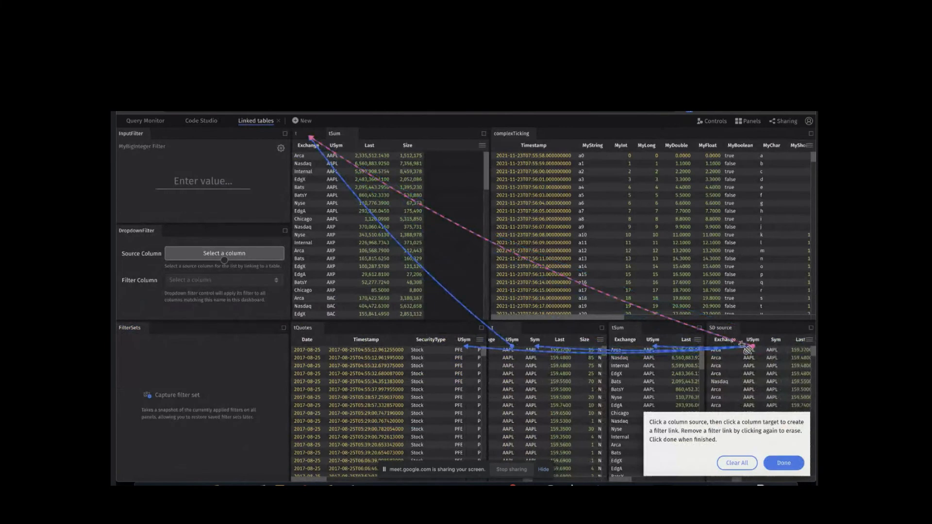
pyautogui.click(298, 132)
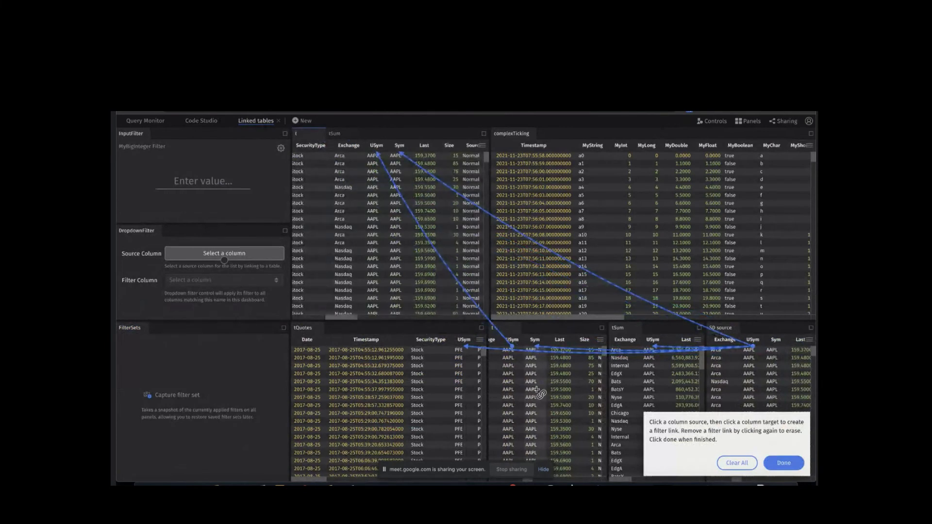
pyautogui.hscroll(-3, 546, 412)
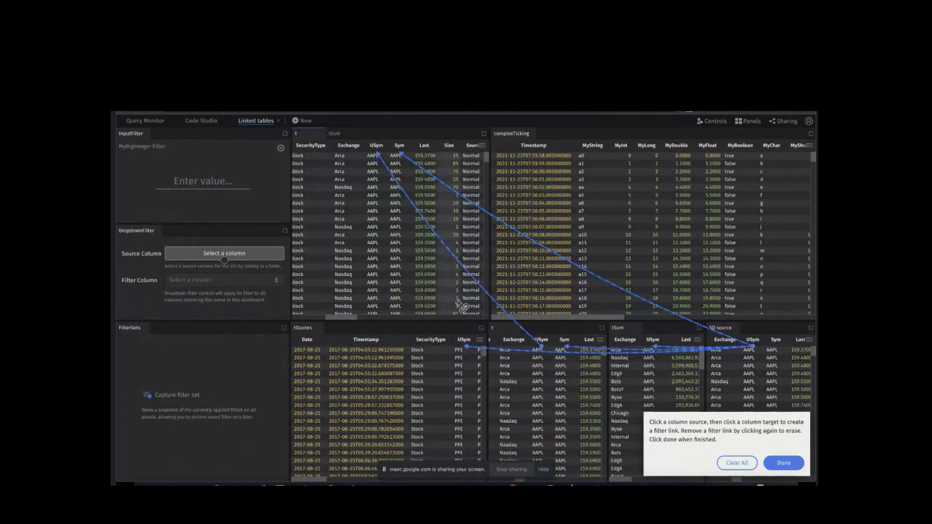
pyautogui.click(783, 463)
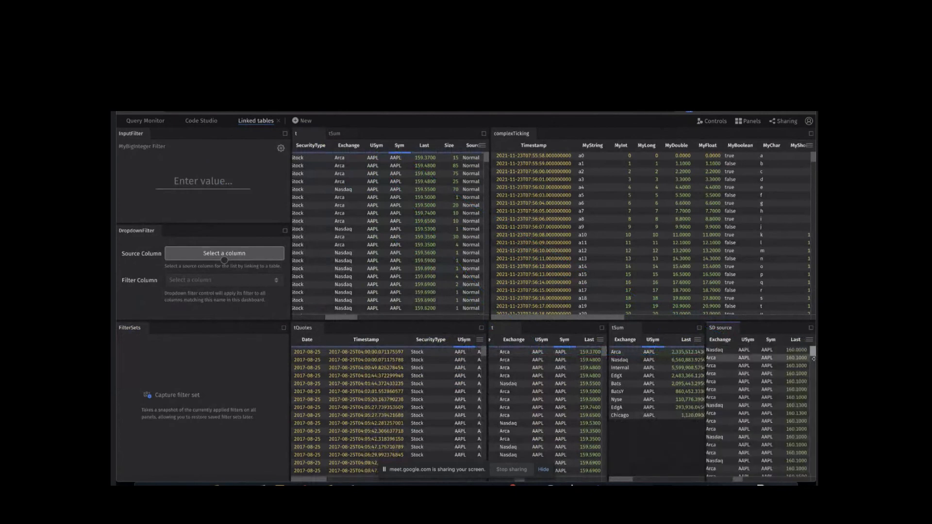
# Filter the linked tables from an XOM row near the end of SD source, then recheck the links and finish linking.
pyautogui.scroll(-15, 767, 435)
pyautogui.doubleClick(766, 405)
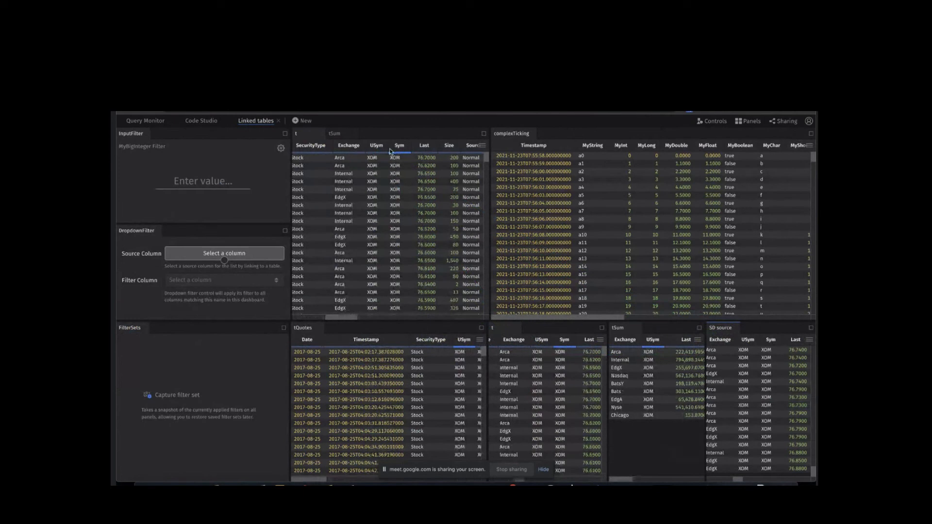
pyautogui.press('super+l')
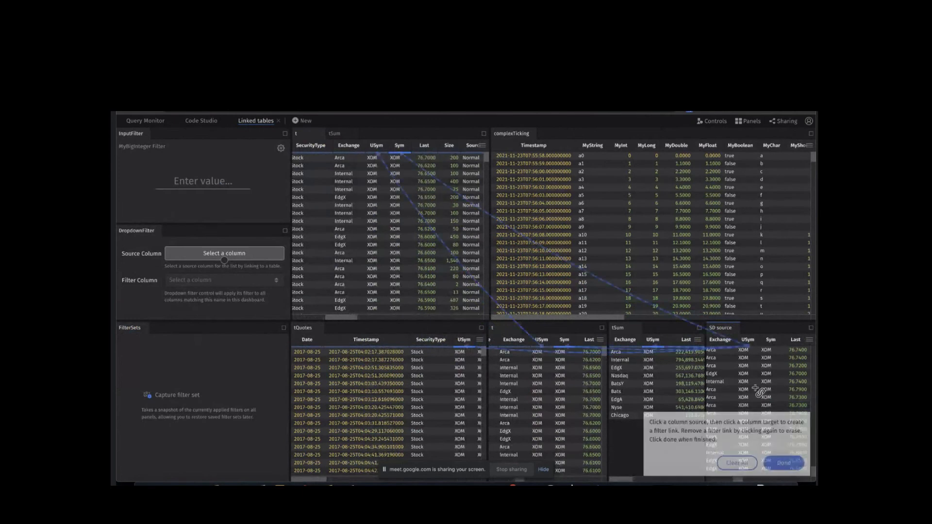
pyautogui.click(783, 462)
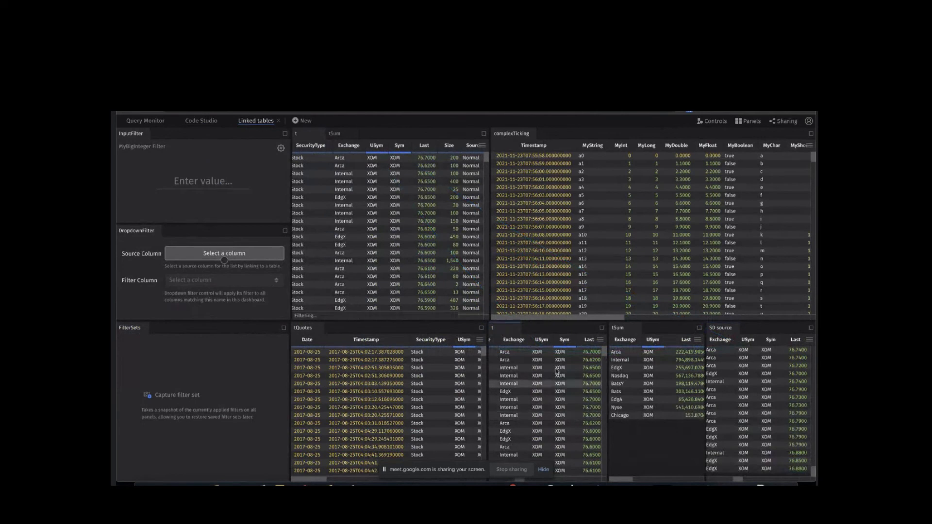
# Review the available dashboard controls and set the input filter's filter column to USym, saving the change.
pyautogui.click(718, 123)
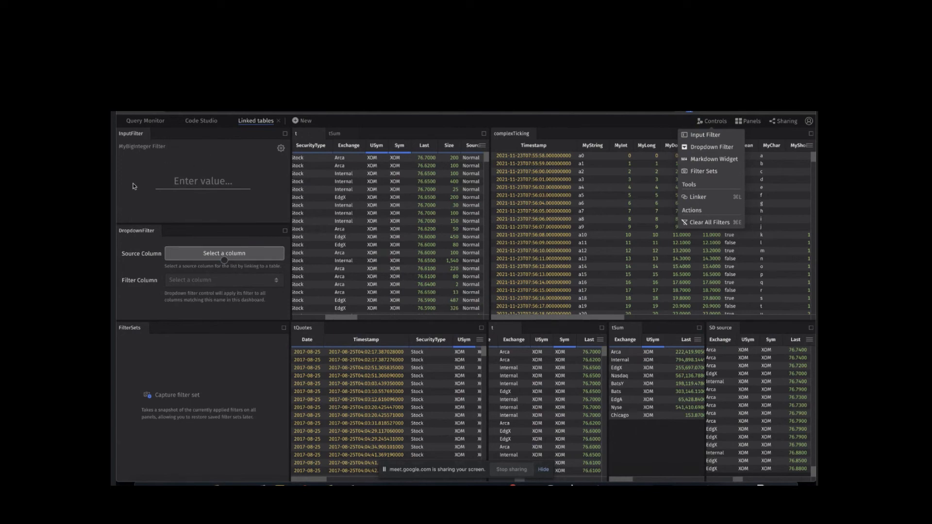
pyautogui.click(195, 181)
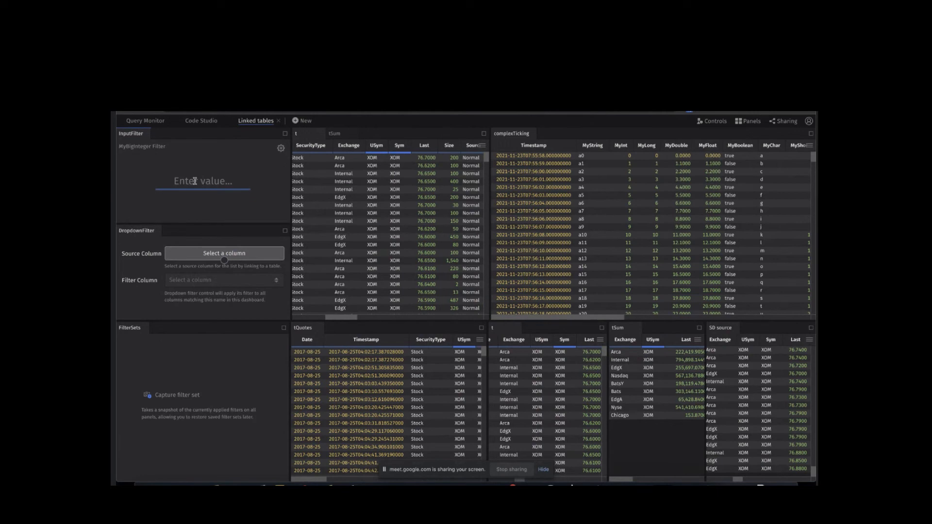
pyautogui.click(280, 148)
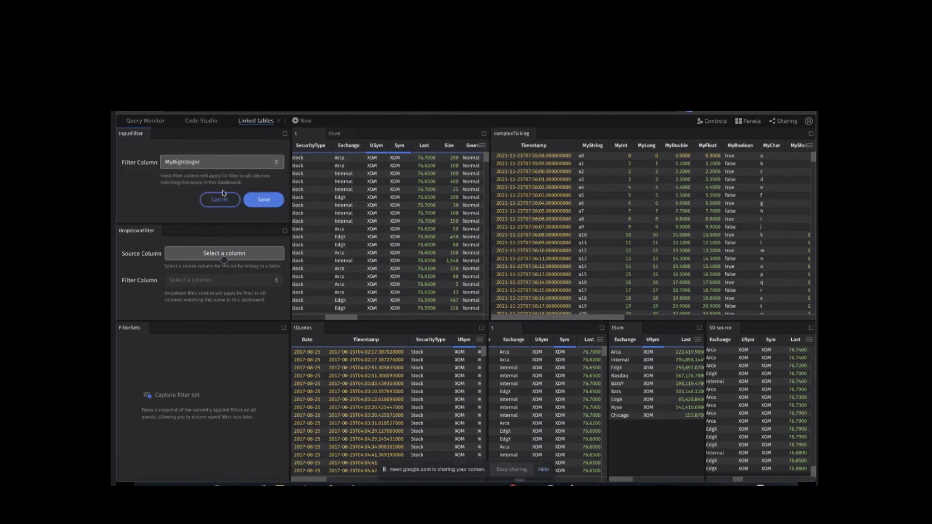
pyautogui.click(225, 162)
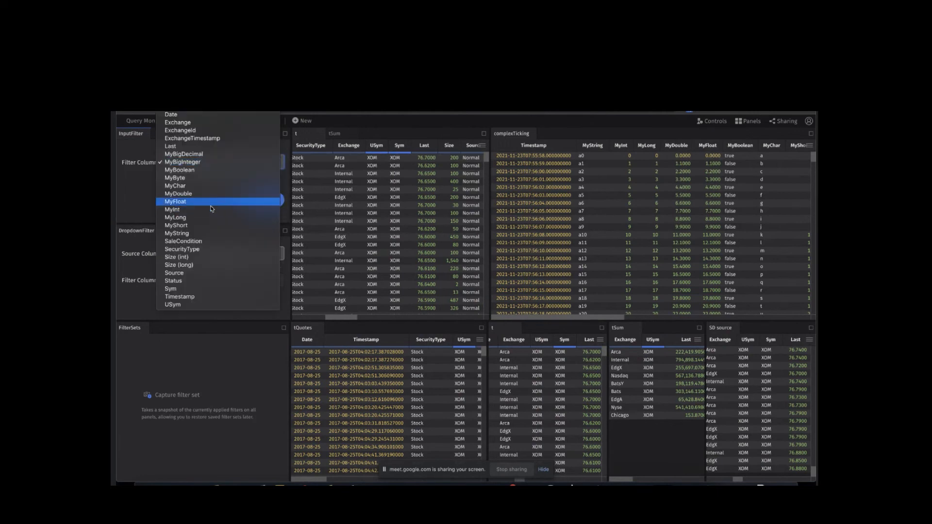
pyautogui.click(199, 304)
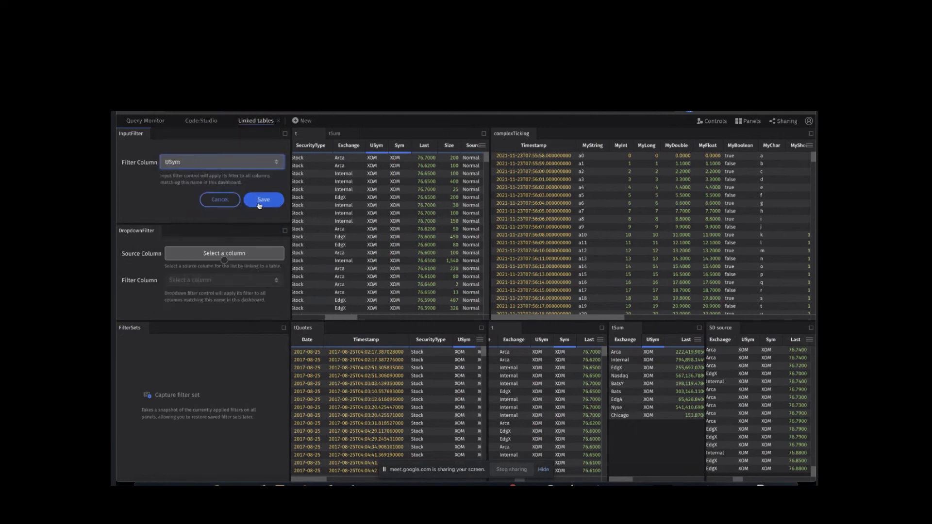
pyautogui.click(264, 200)
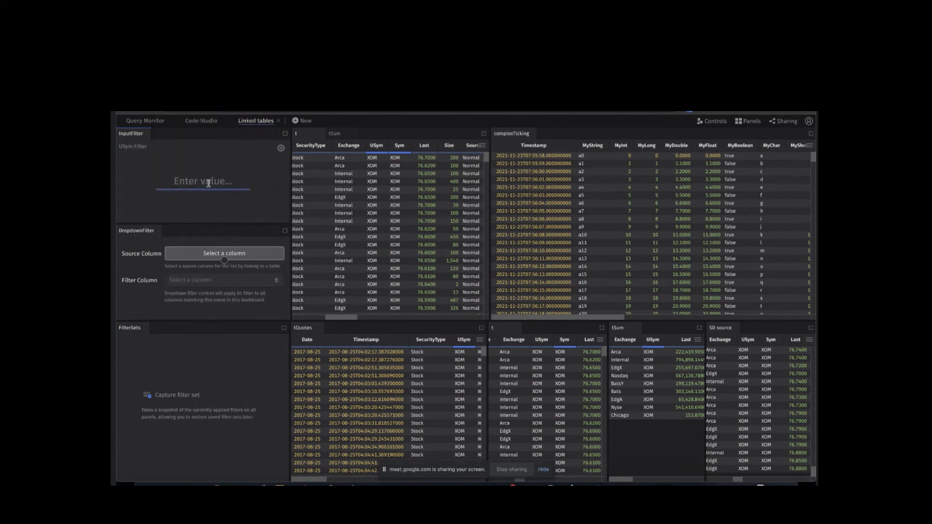
# Filter the dashboard's USym columns by XOM and then by AAPL using the input filter, and inspect the tQuotes rows.
pyautogui.write('XOM')
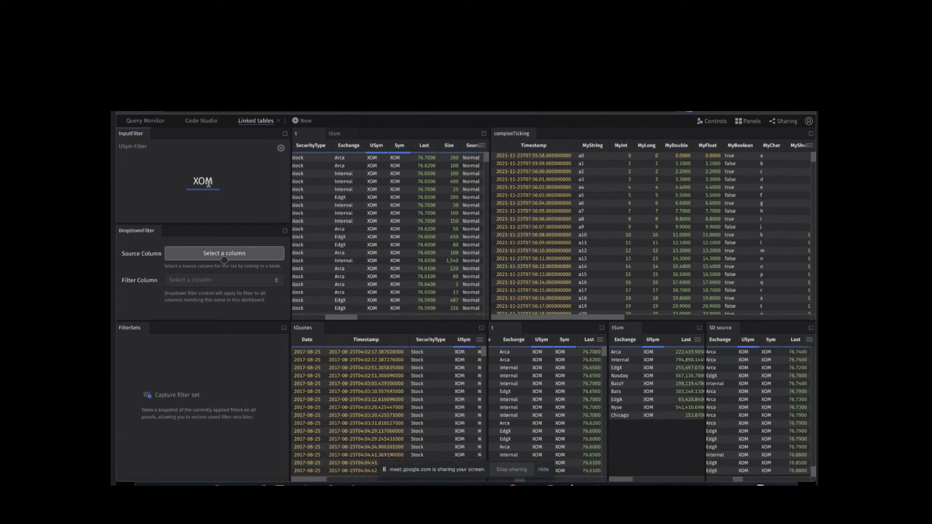
pyautogui.doubleClick(206, 180)
pyautogui.write('AAPL')
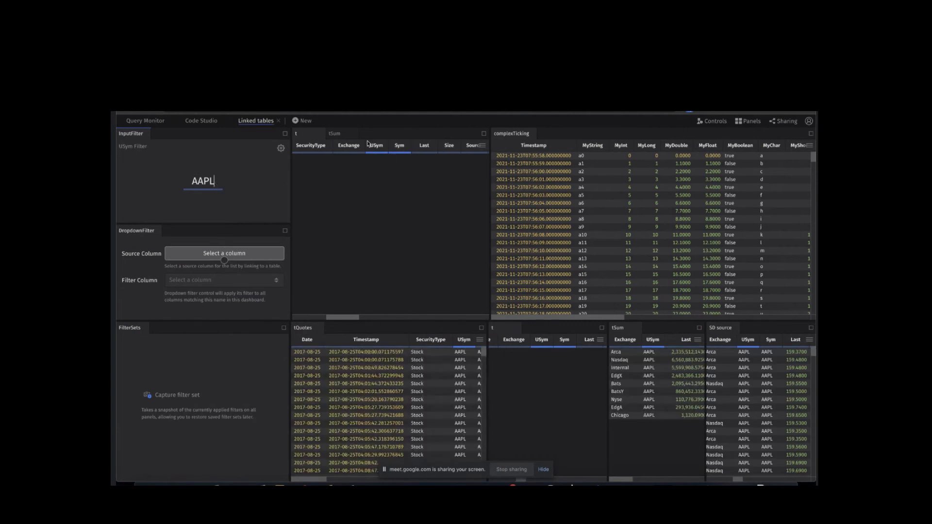
pyautogui.hscroll(2, 416, 378)
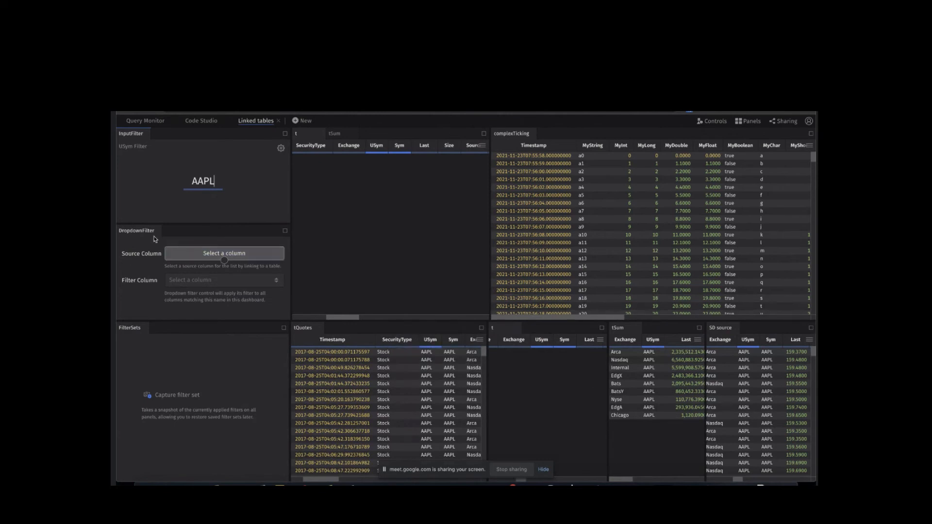
# Clear all table filters on SD source so it can supply values for the dropdown filter.
pyautogui.click(212, 257)
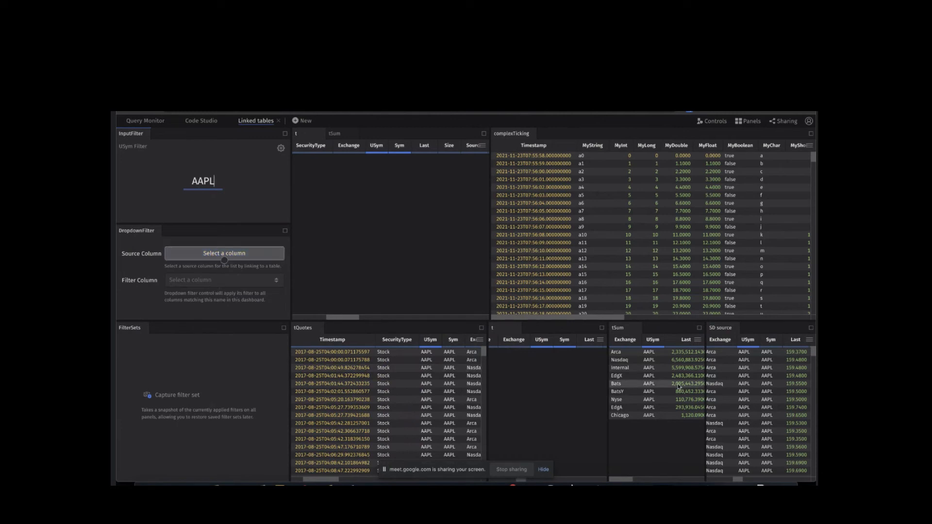
pyautogui.click(776, 383)
pyautogui.rightClick(749, 341)
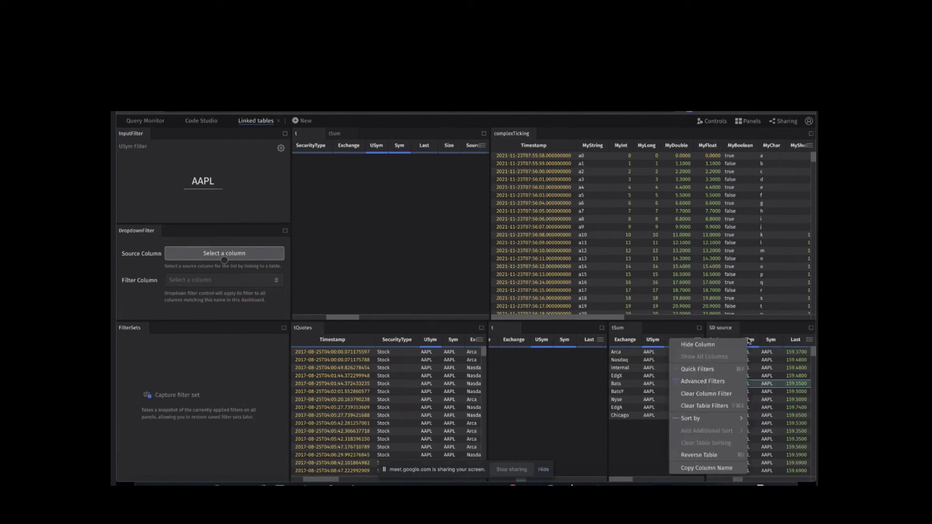
pyautogui.click(732, 406)
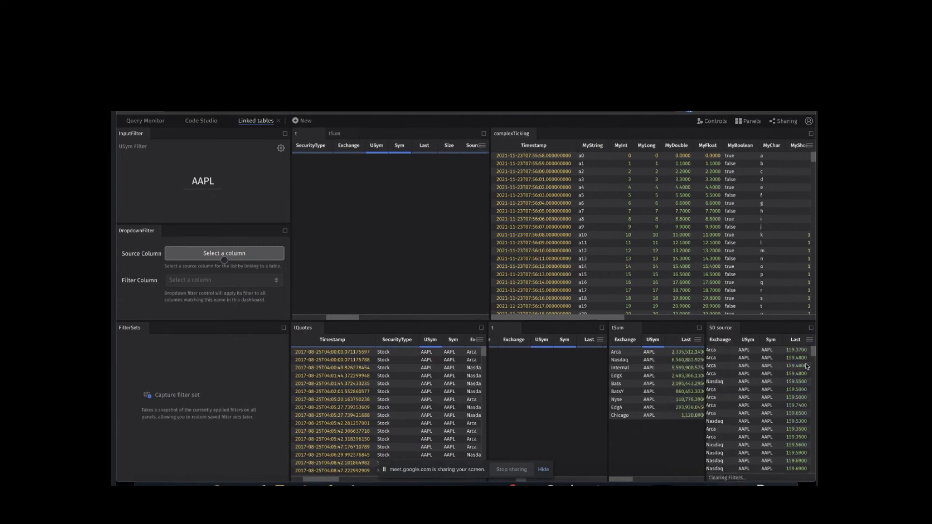
# Reduce the SD source table to the distinct values of its USym column and close the table options.
pyautogui.click(809, 340)
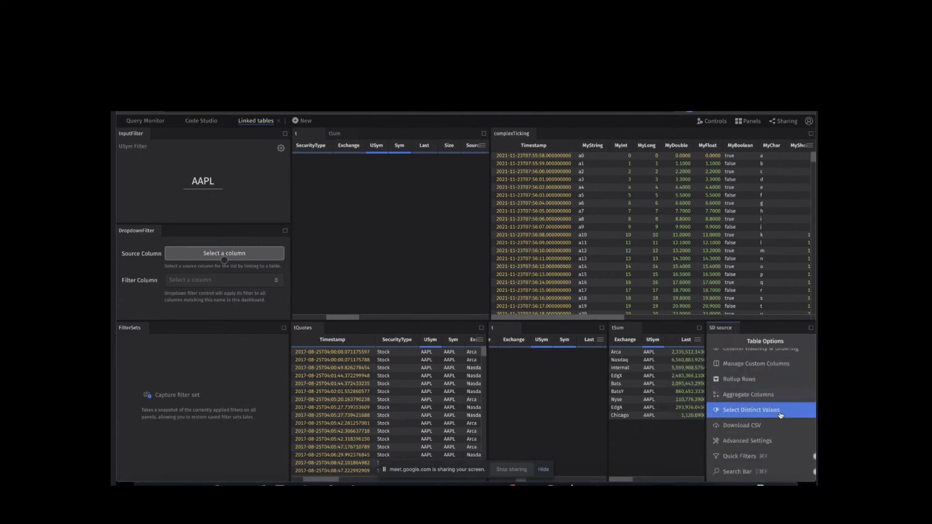
pyautogui.click(751, 434)
pyautogui.click(742, 376)
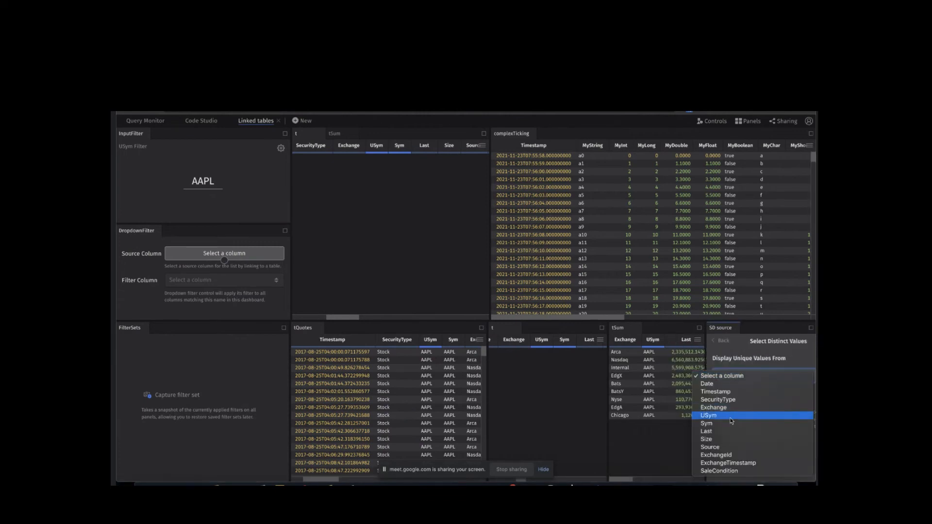
pyautogui.click(750, 415)
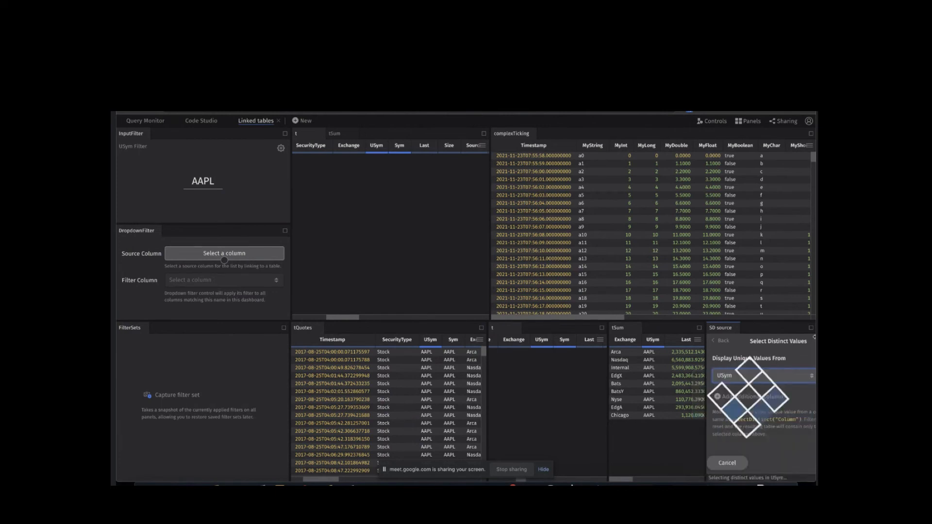
pyautogui.click(713, 340)
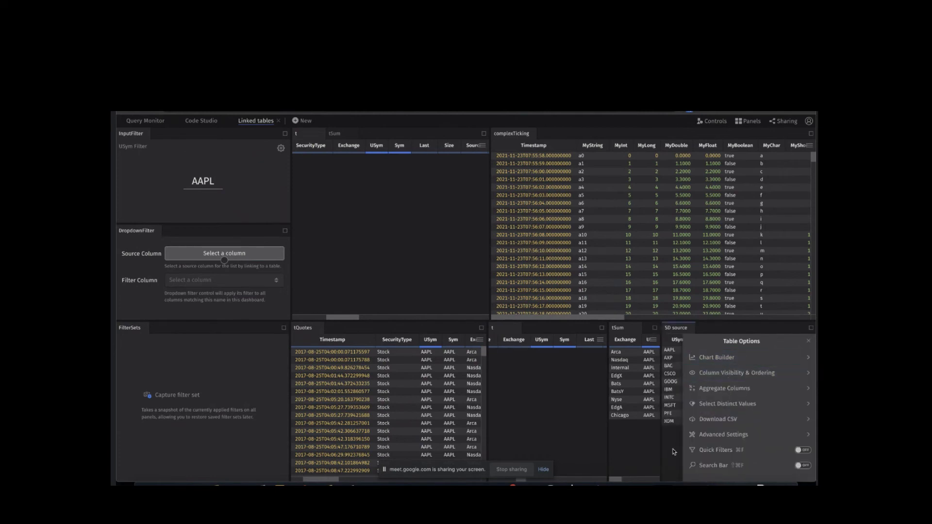
pyautogui.click(809, 341)
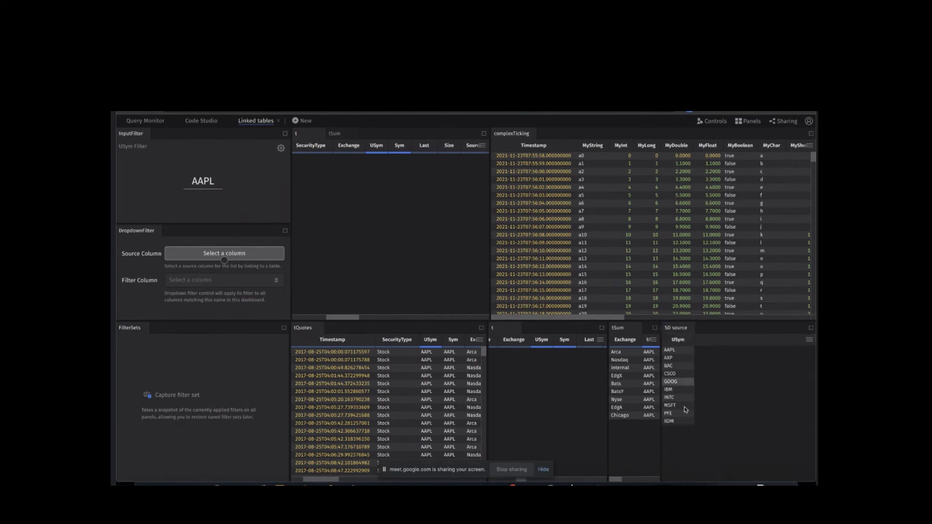
# Link the dropdown filter's source column to USym in SD source and finish linking.
pyautogui.click(238, 256)
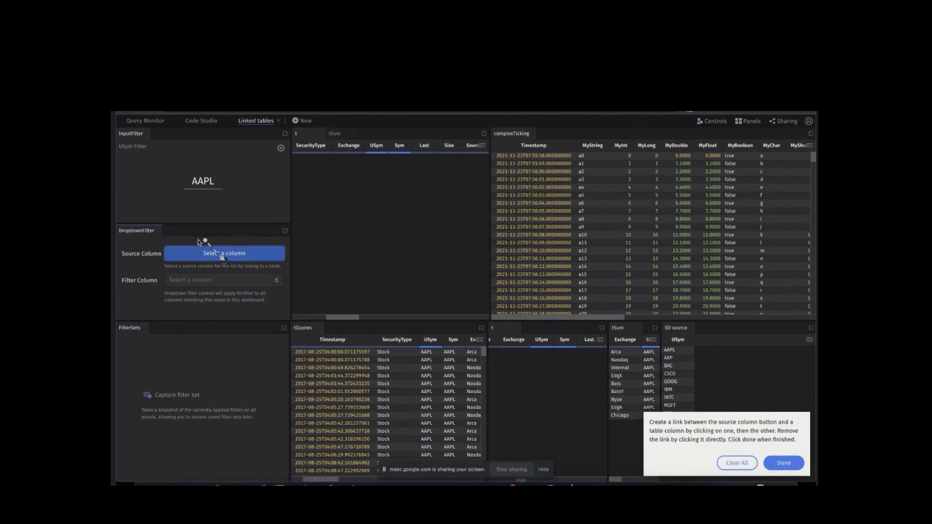
pyautogui.click(229, 255)
pyautogui.click(674, 366)
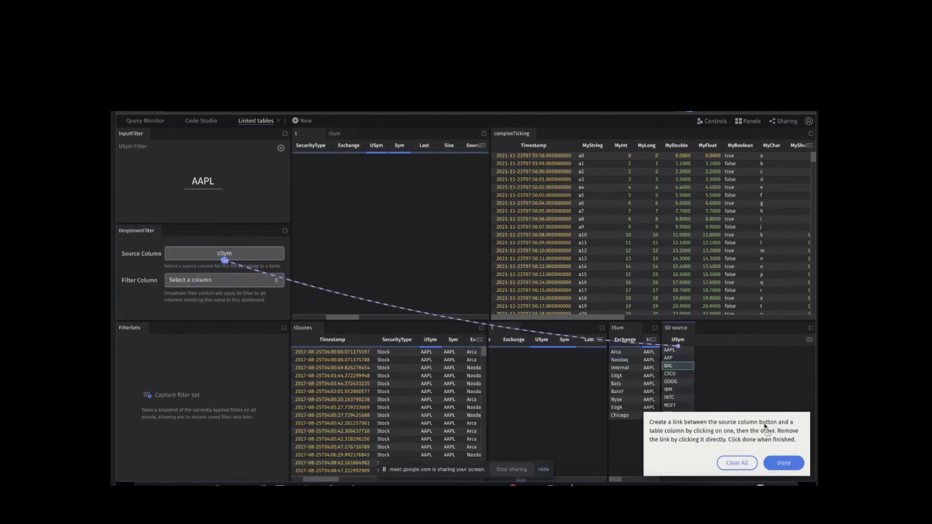
pyautogui.click(783, 462)
# Enlarge the dropdown filter panel, set its filter column to USym, and save the configuration.
pyautogui.moveTo(239, 322); pyautogui.dragTo(239, 360)
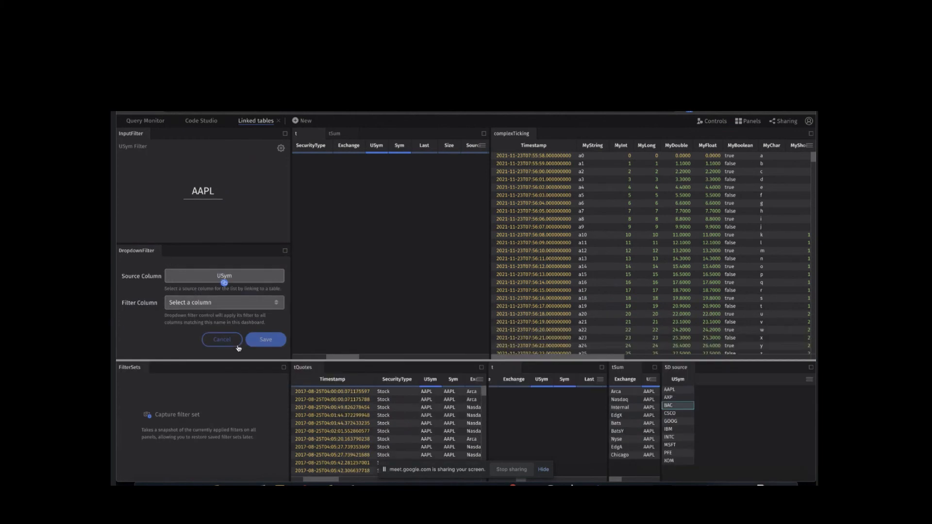
pyautogui.click(246, 302)
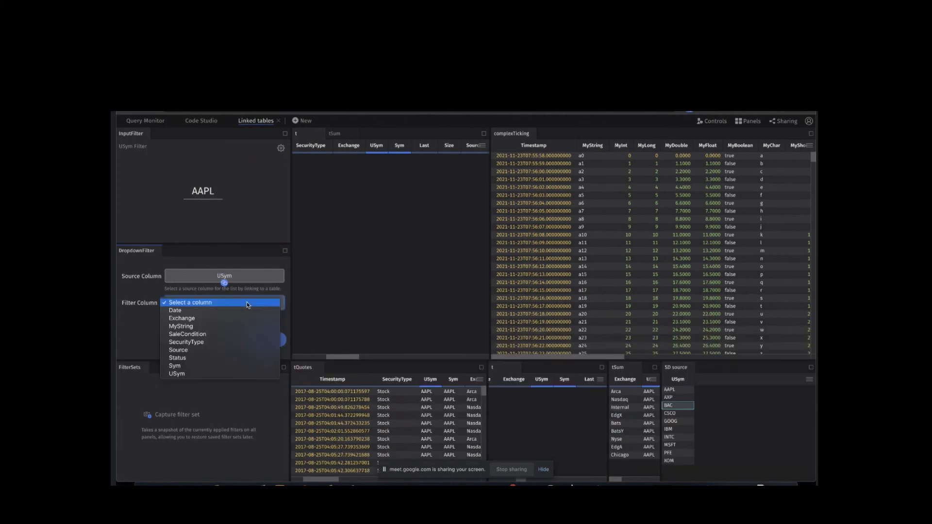
pyautogui.click(219, 374)
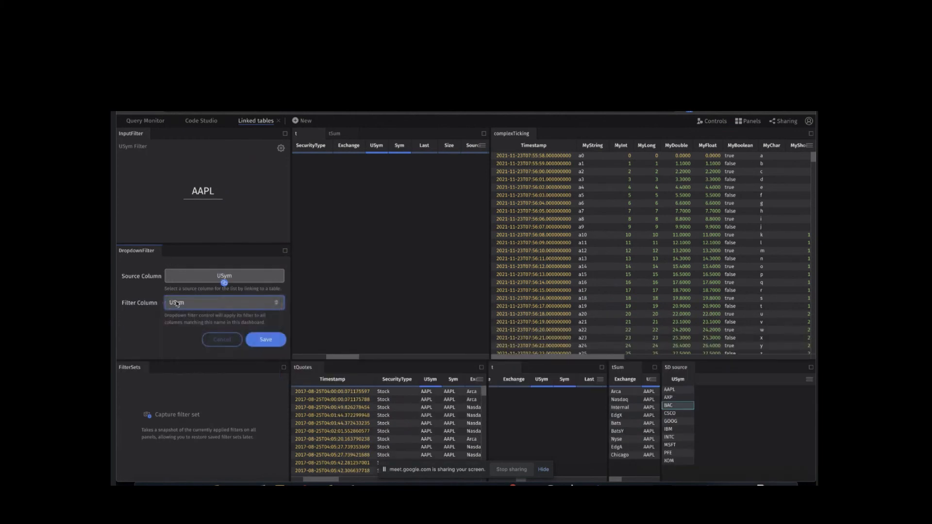
pyautogui.click(265, 341)
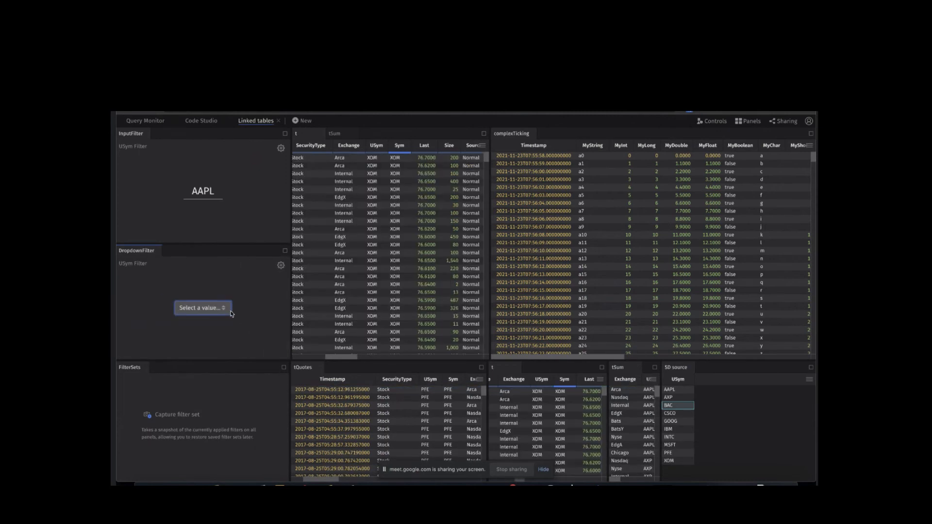
# Set the dropdown filter's value to CSCO and review its list of available choices.
pyautogui.click(228, 310)
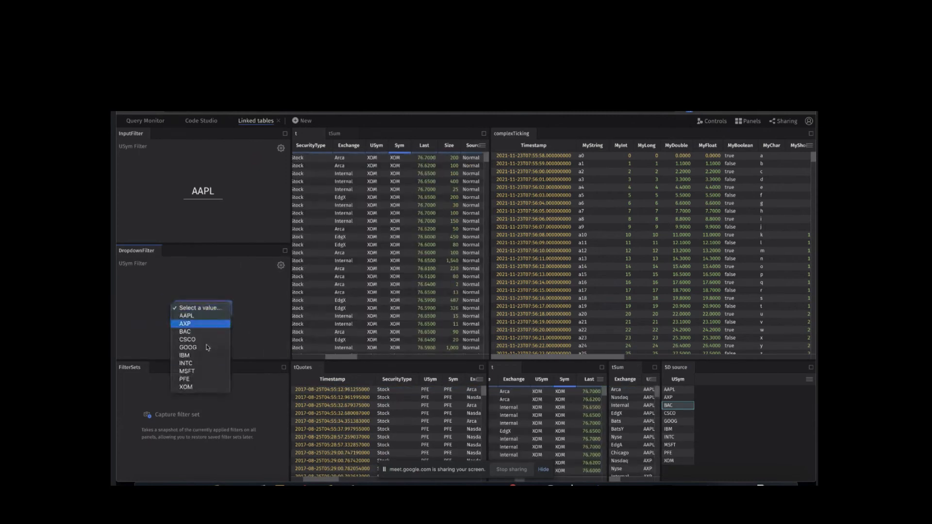
pyautogui.click(712, 420)
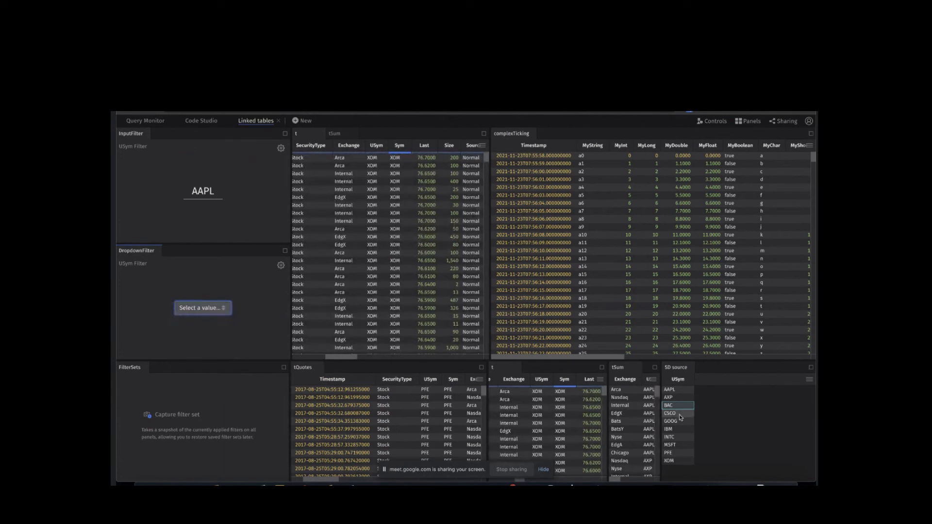
pyautogui.click(208, 309)
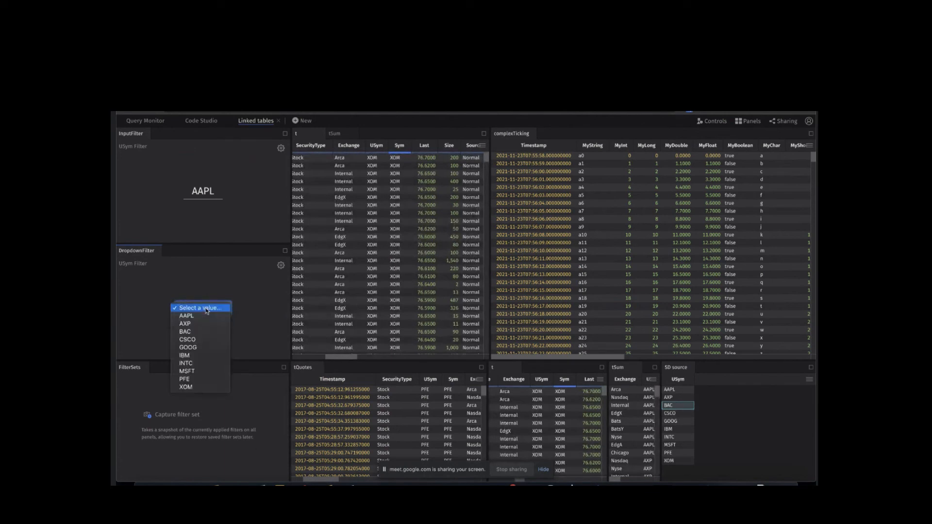
pyautogui.click(204, 339)
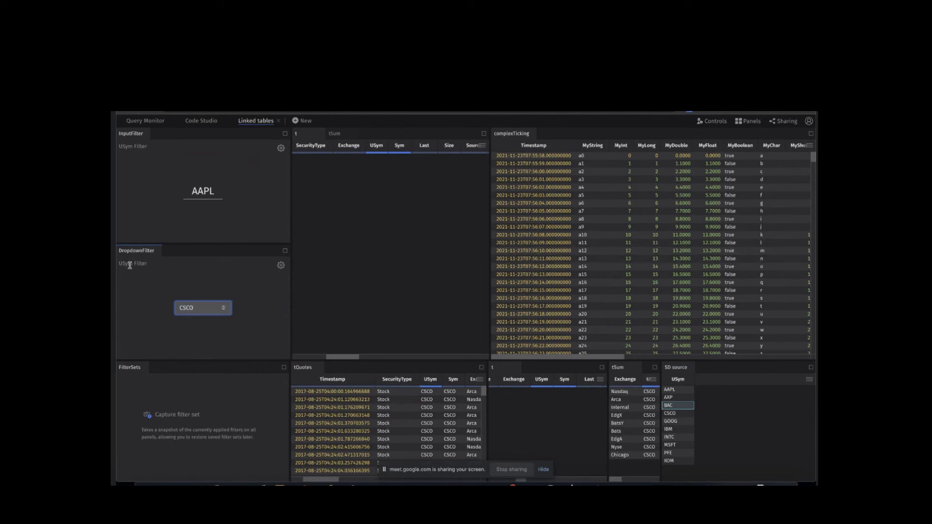
pyautogui.click(196, 311)
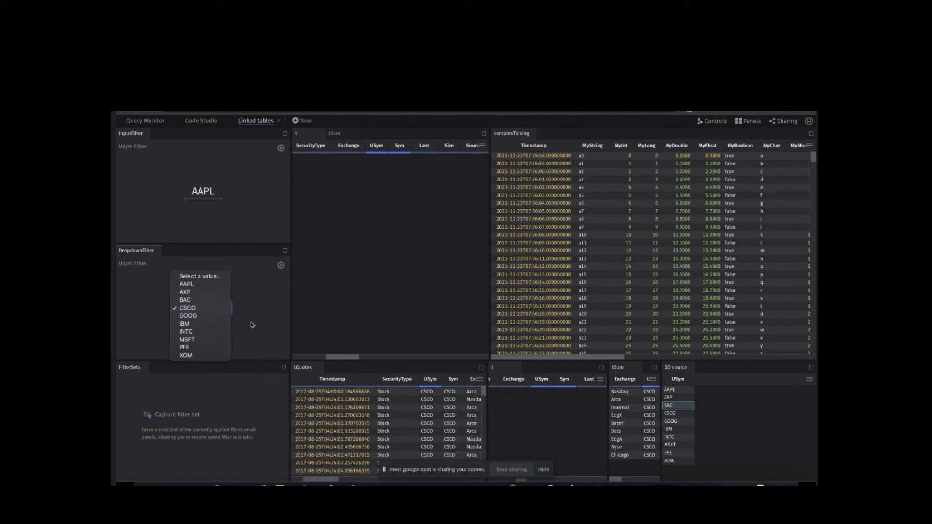
pyautogui.click(252, 300)
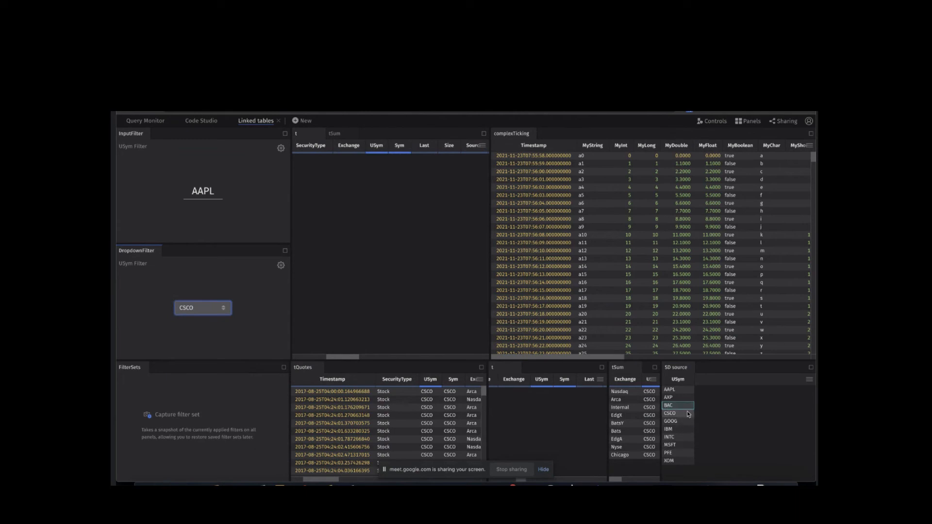
# Widen the lower tSum panel, sort SD source by USym in descending order, and check the dropdown filter's choices.
pyautogui.moveTo(658, 399); pyautogui.dragTo(577, 398)
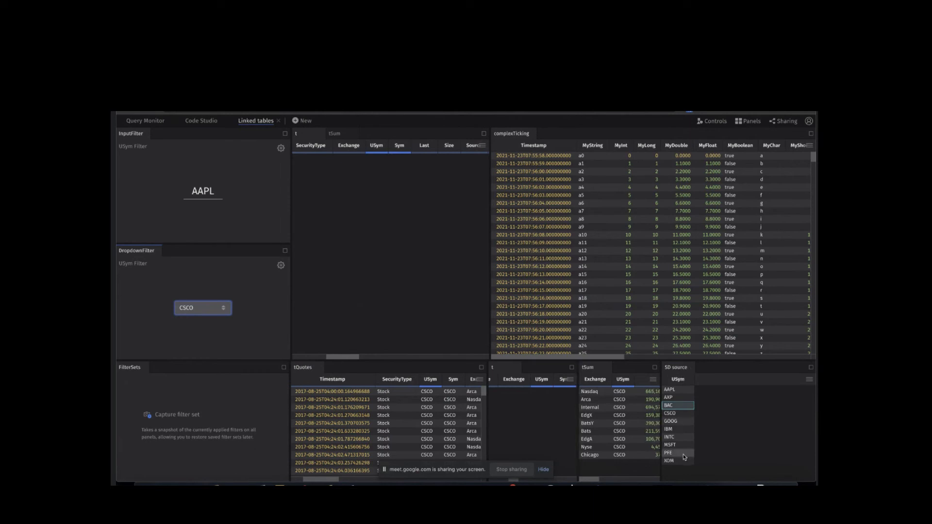
pyautogui.moveTo(683, 386)
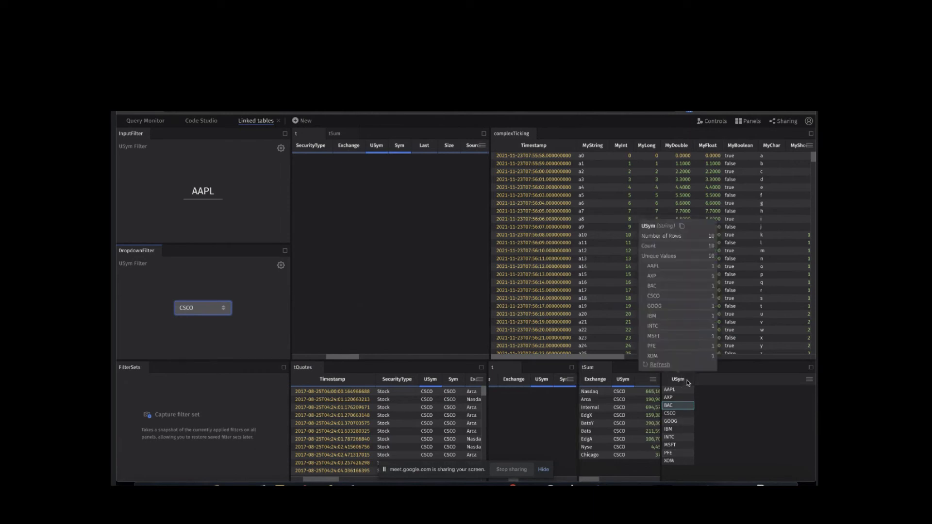
pyautogui.click(690, 383)
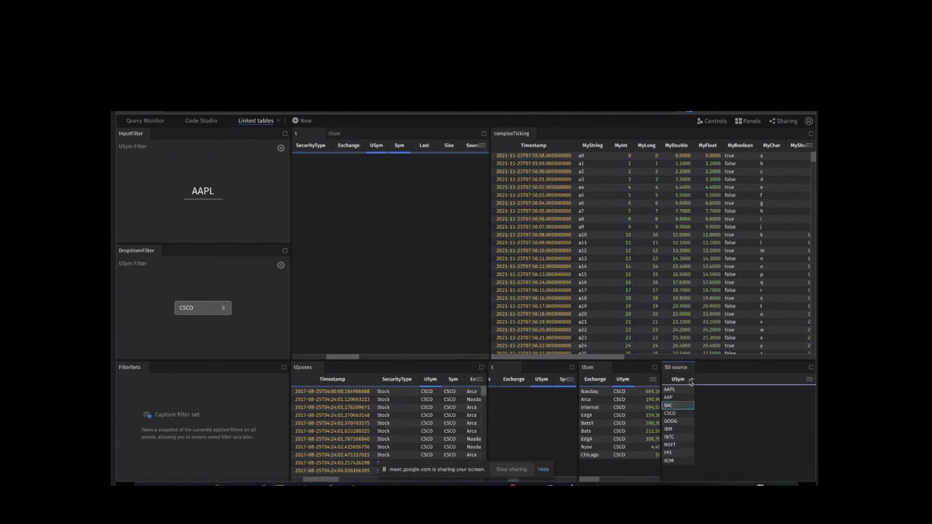
pyautogui.click(690, 383)
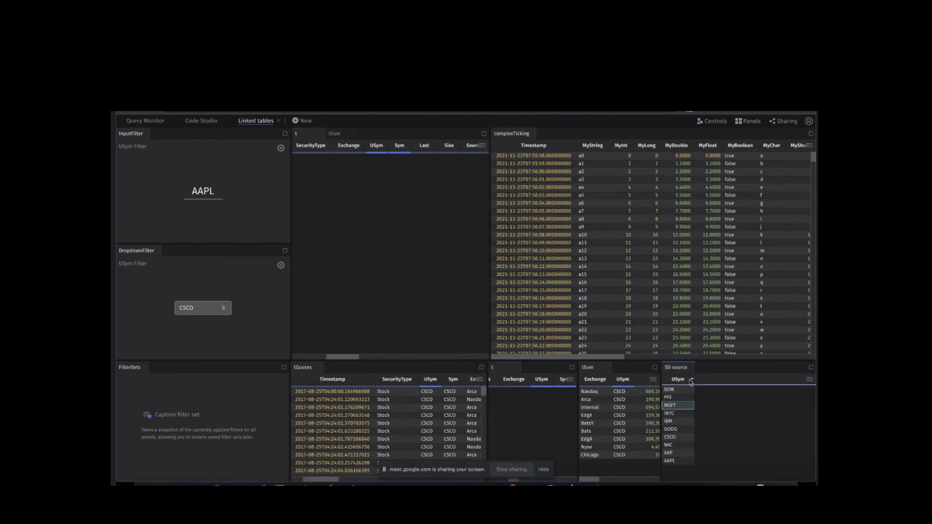
pyautogui.click(189, 305)
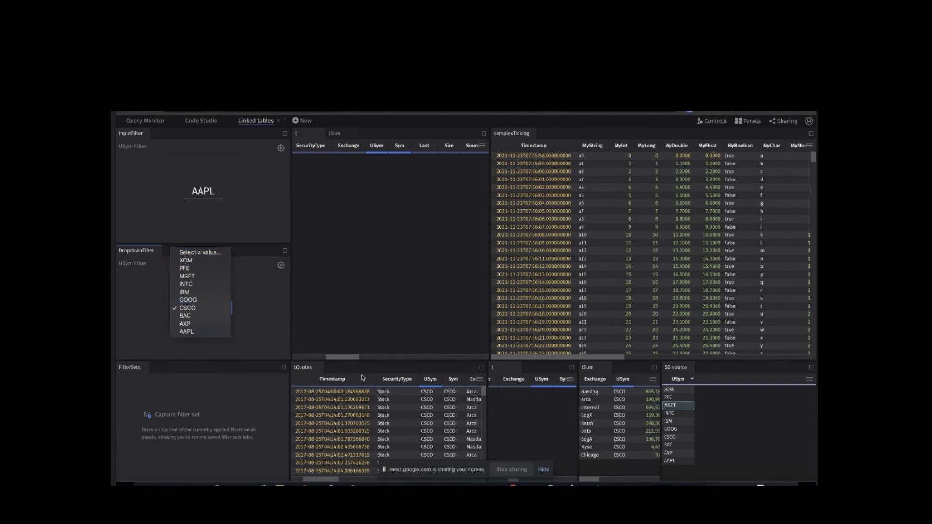
pyautogui.click(730, 430)
# Filter SD source's USym column with ~A, and choose AXP followed by BAC in the dropdown filter.
pyautogui.click(672, 389)
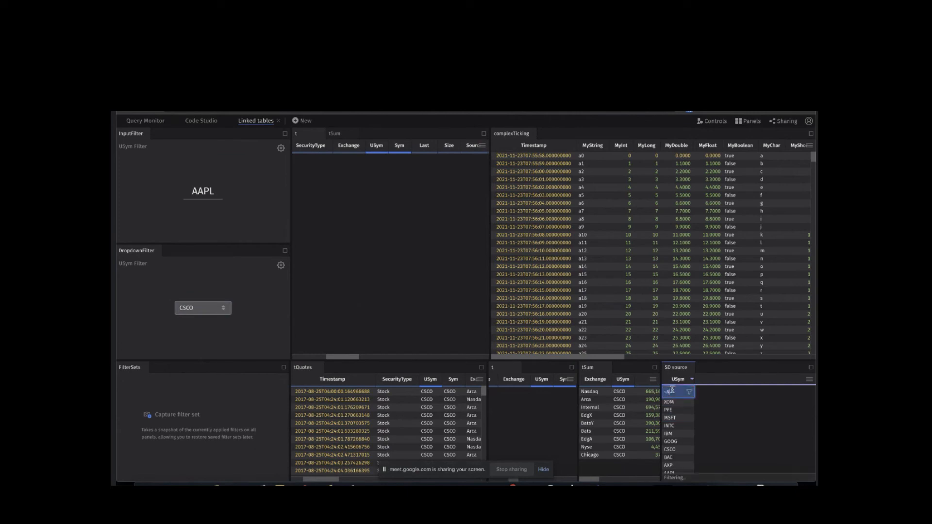
pyautogui.write('A')
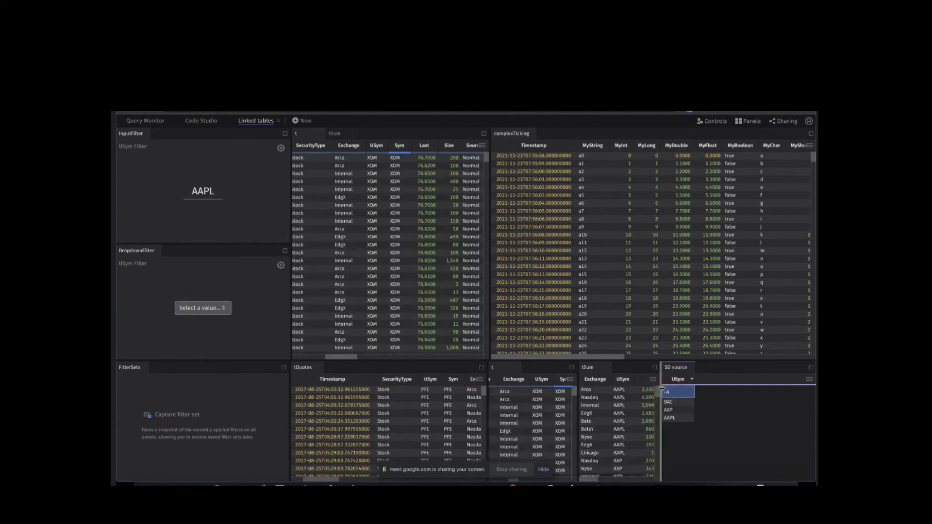
pyautogui.click(201, 307)
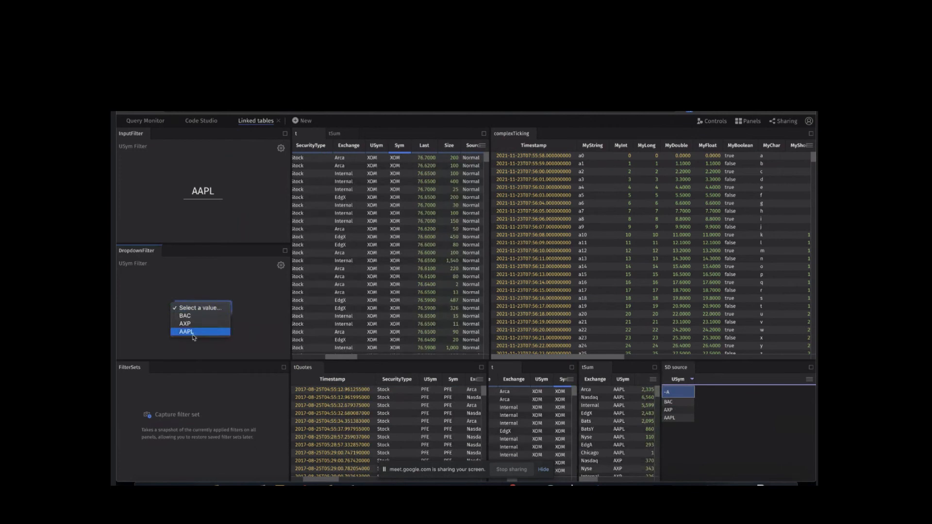
pyautogui.click(199, 323)
pyautogui.click(214, 308)
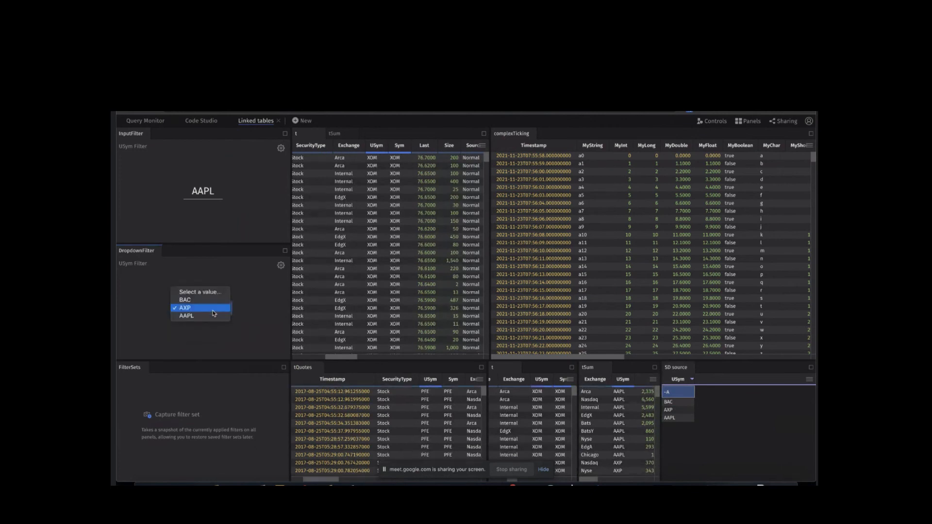
pyautogui.click(213, 300)
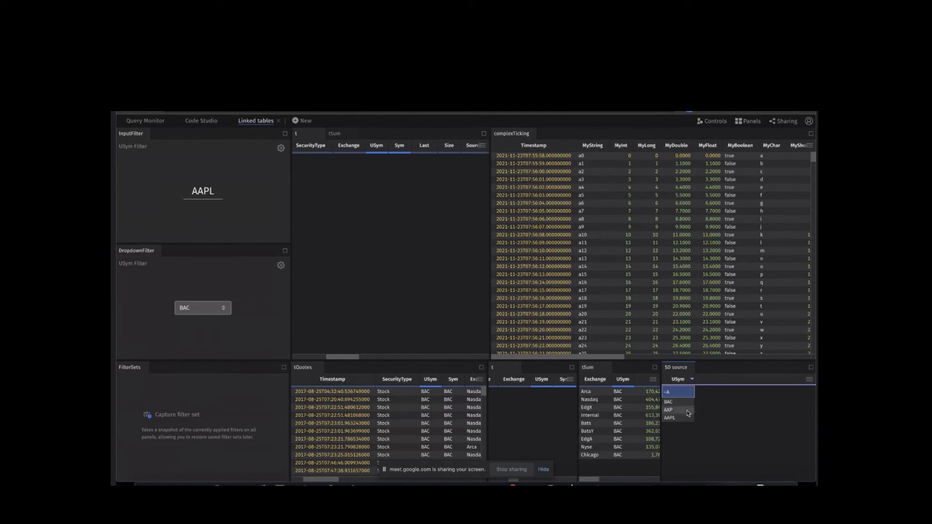
# Examine the dropdown filter's source link and the other table links in the Linker, and look over the available controls.
pyautogui.press('super+l')
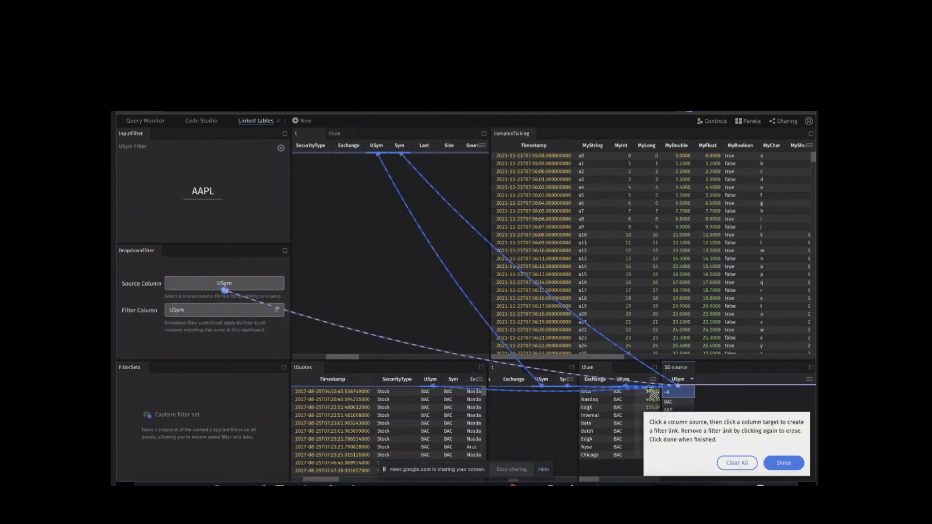
pyautogui.click(676, 388)
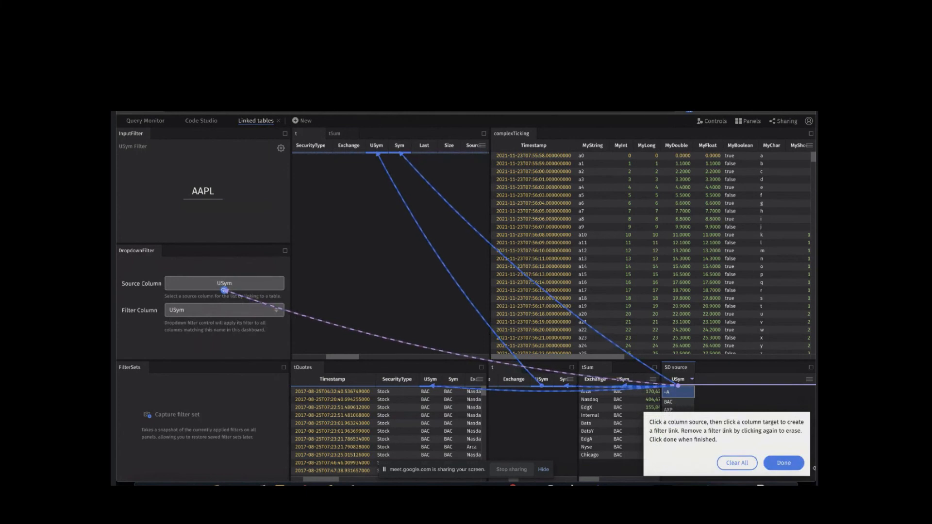
pyautogui.click(795, 464)
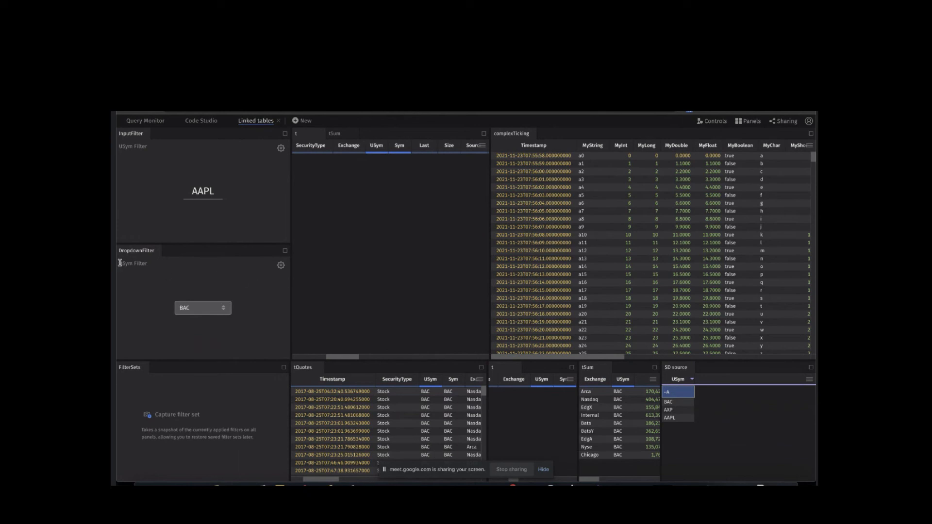
pyautogui.click(749, 121)
pyautogui.click(657, 131)
pyautogui.click(193, 307)
pyautogui.click(146, 295)
pyautogui.press('super+l')
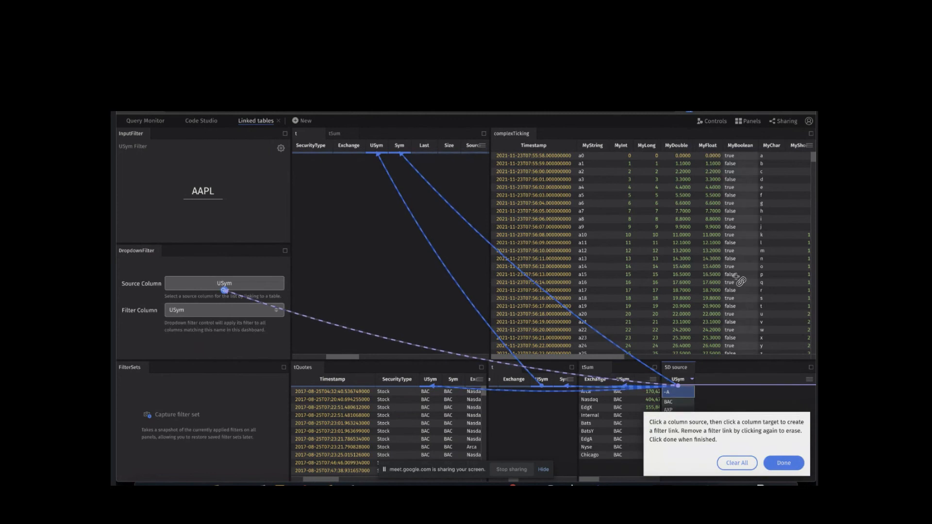
pyautogui.click(791, 462)
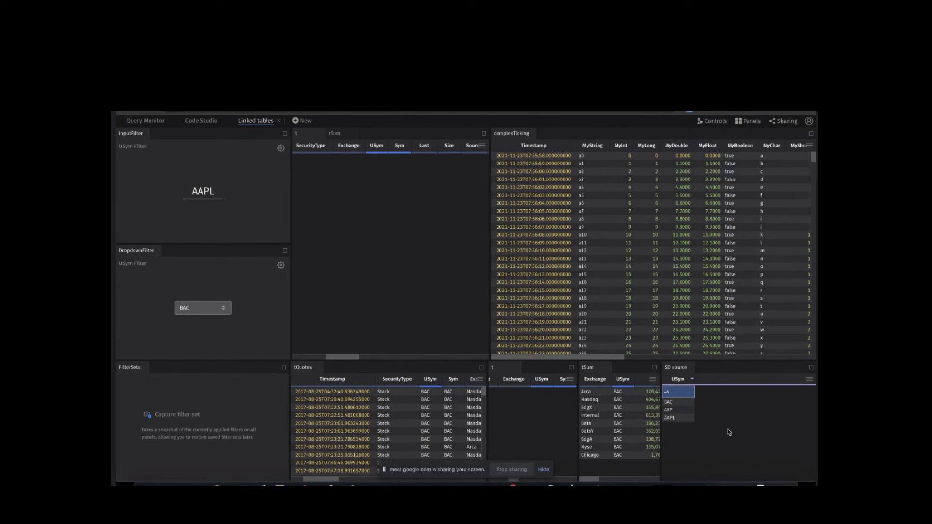
# Check the dropdown filter's choices and review the links with the upper tSum table in front.
pyautogui.click(220, 308)
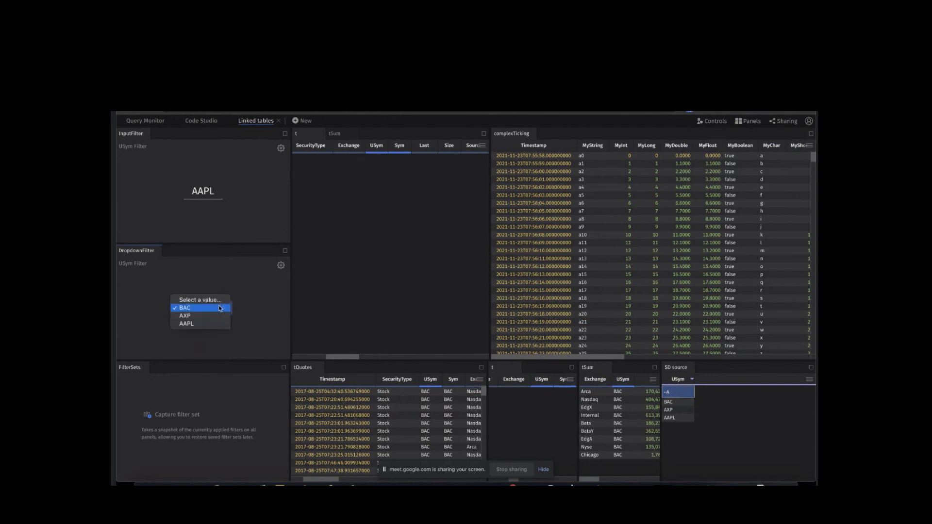
pyautogui.click(248, 273)
pyautogui.click(335, 130)
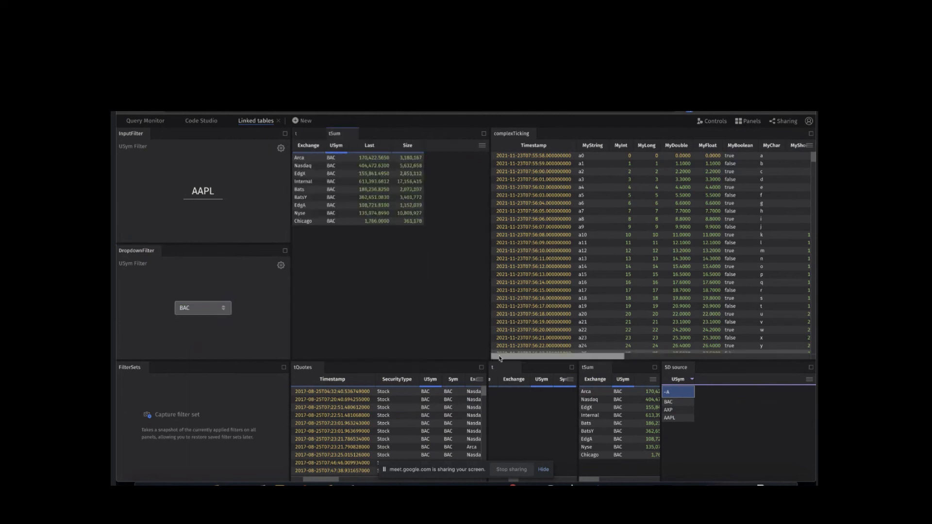
pyautogui.press('super+l')
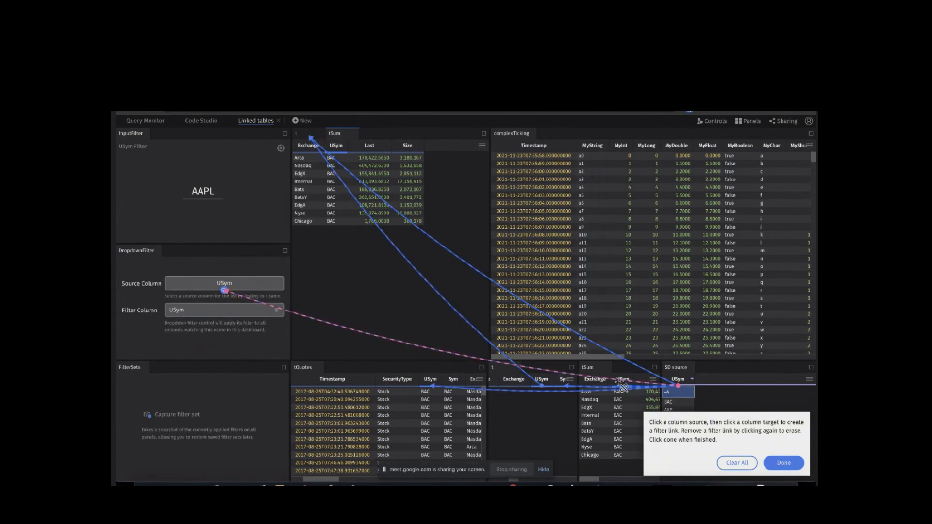
pyautogui.click(782, 463)
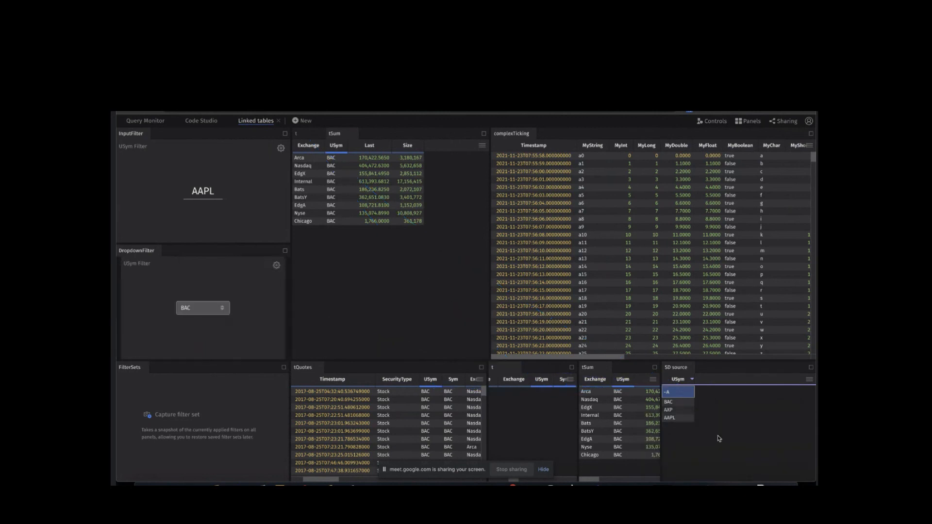
# Filter the linked tables to AXP from its row in SD source and view the links again.
pyautogui.doubleClick(683, 413)
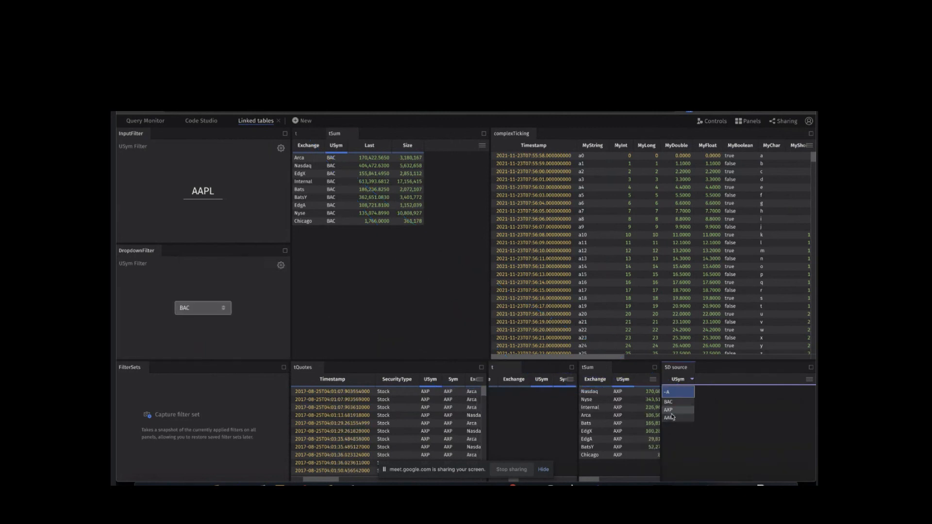
pyautogui.press('super+l')
pyautogui.press('Escape')
# Choose AAPL in the dropdown filter and clear the Sym filter from the upper table t.
pyautogui.click(209, 313)
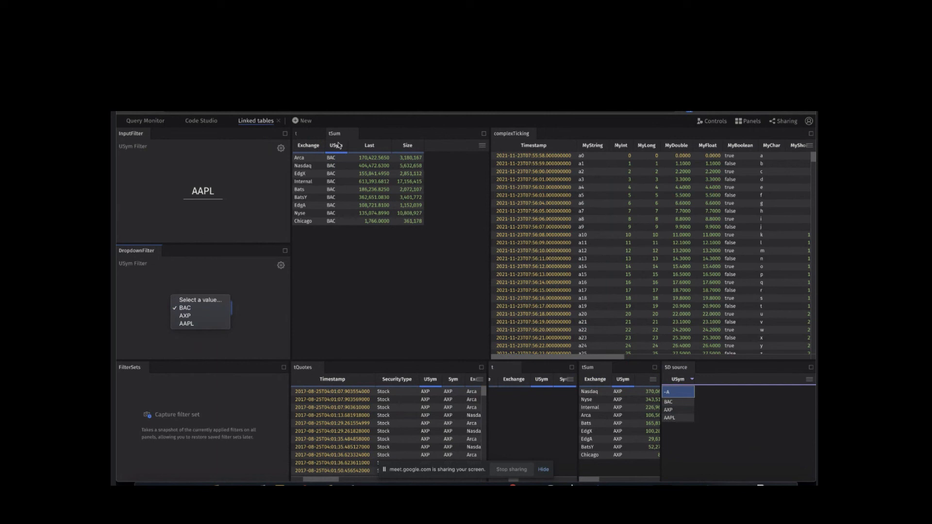
pyautogui.click(206, 324)
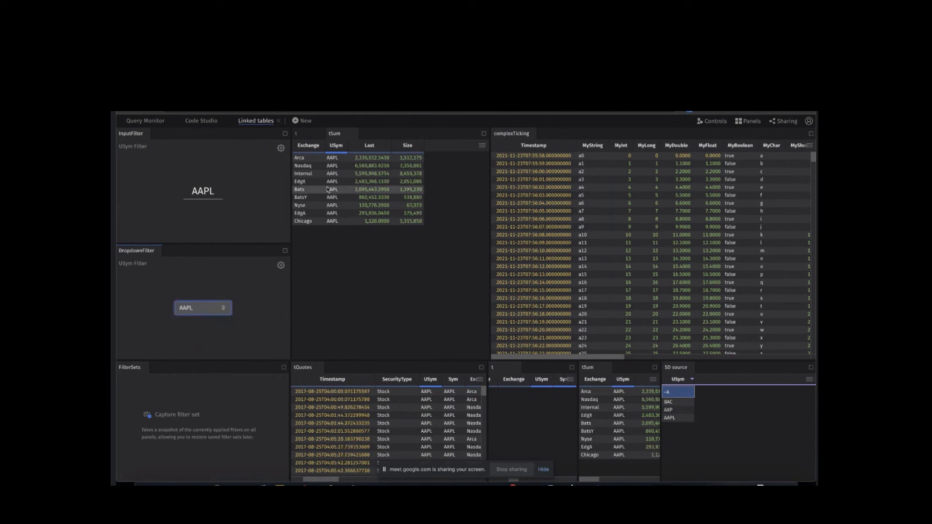
pyautogui.click(324, 134)
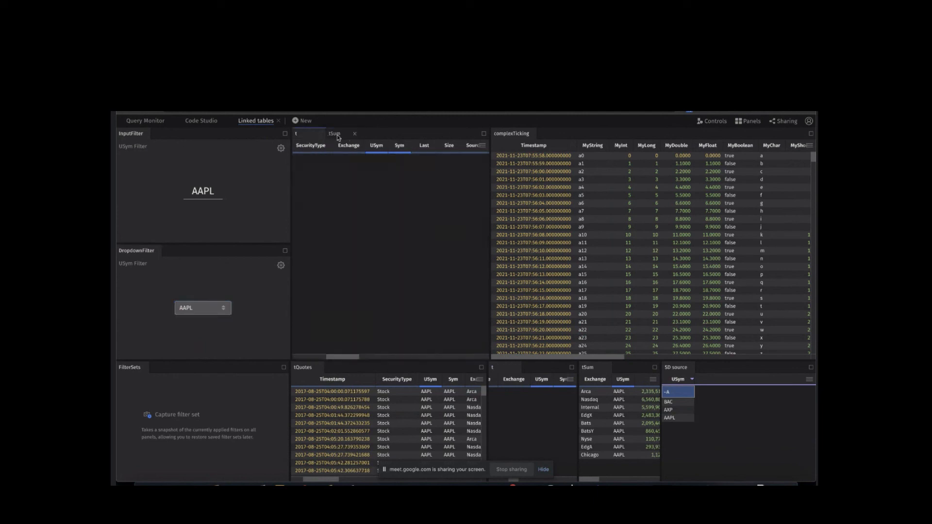
pyautogui.press('super+f')
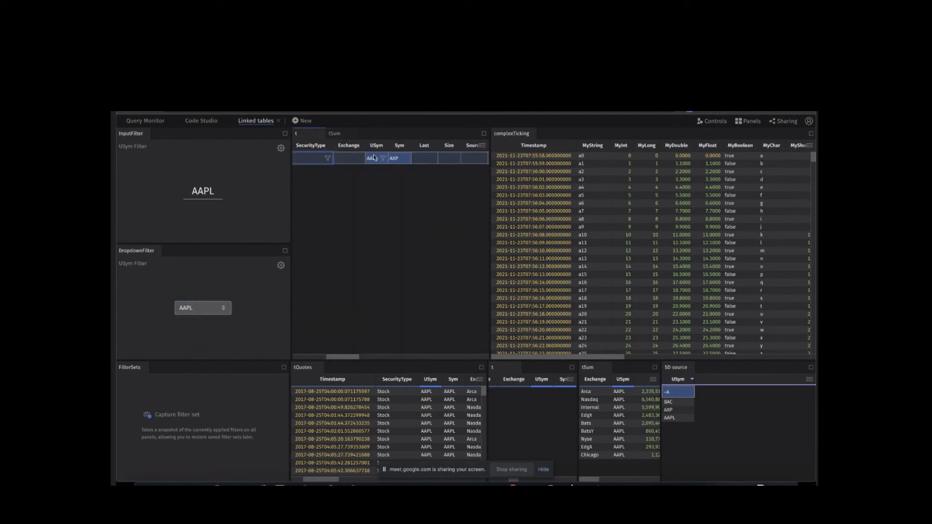
pyautogui.click(398, 158)
pyautogui.press('BackSpace')
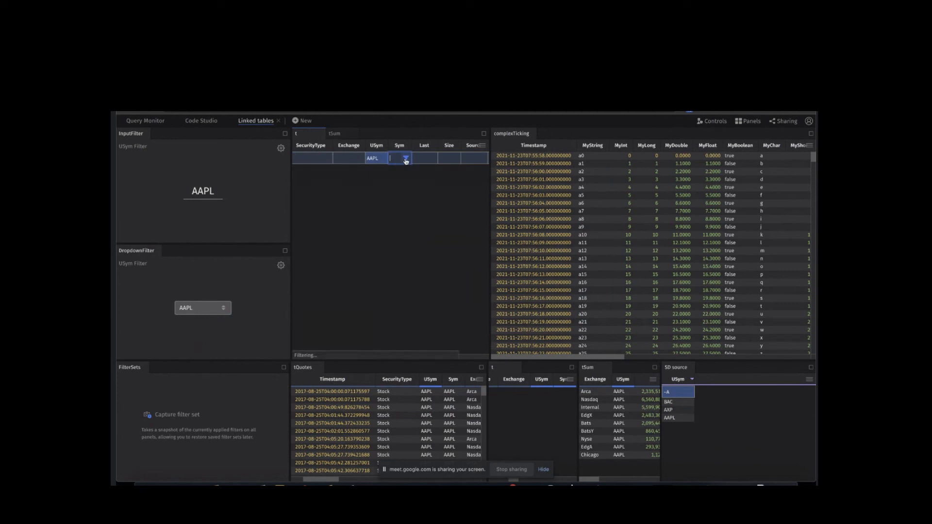
# Switch the dropdown filter's value to AXP.
pyautogui.click(219, 313)
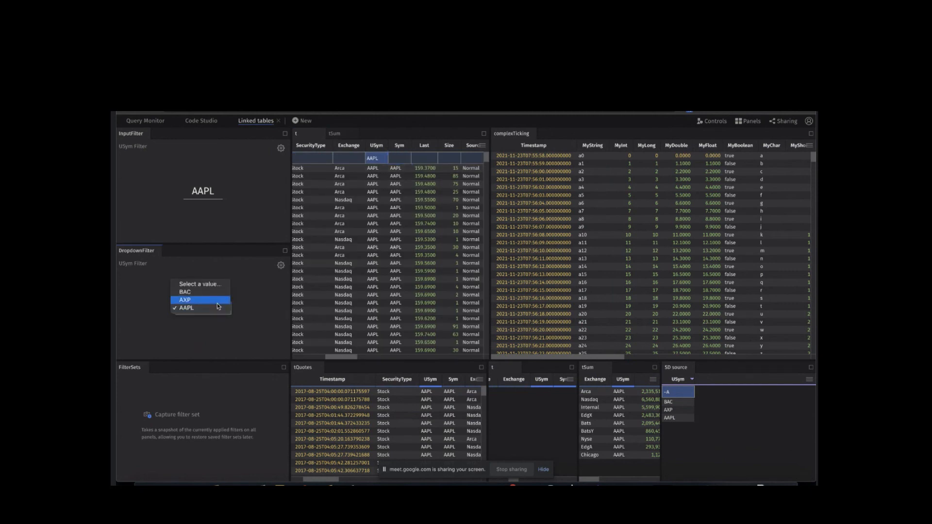
pyautogui.click(217, 300)
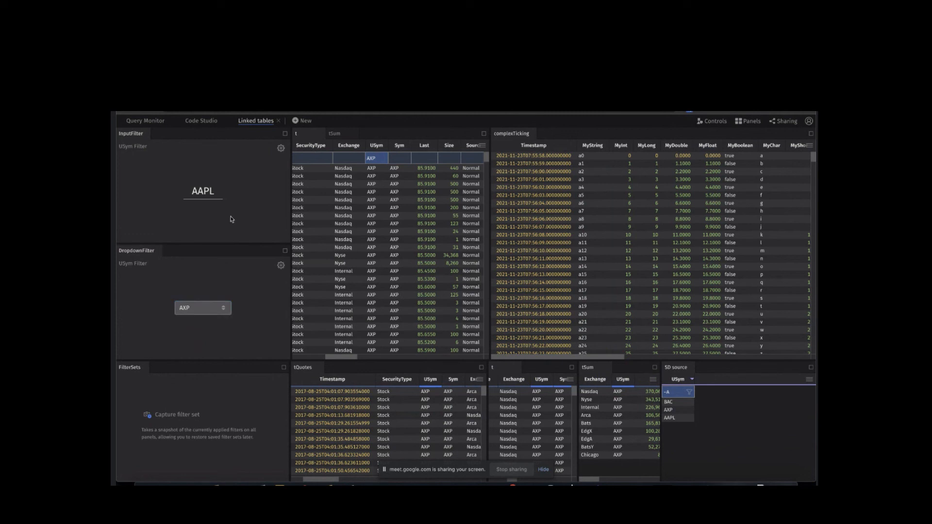
pyautogui.click(246, 284)
# Look over the available controls and close the existing FilterSets panel.
pyautogui.click(240, 402)
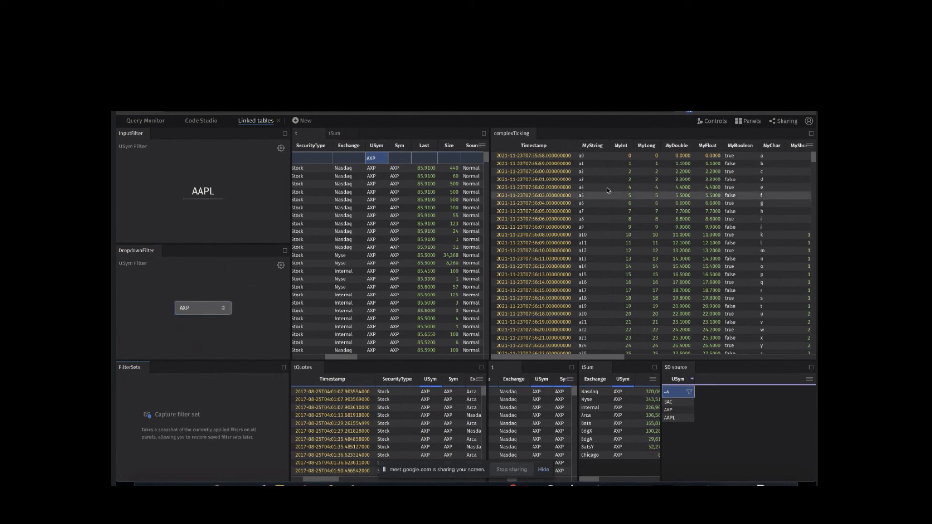
pyautogui.click(715, 124)
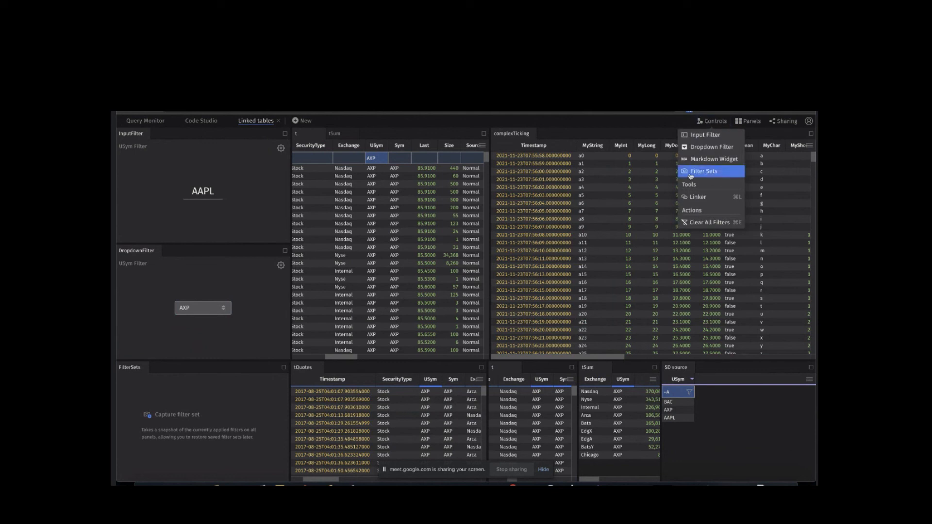
pyautogui.click(275, 404)
pyautogui.click(144, 368)
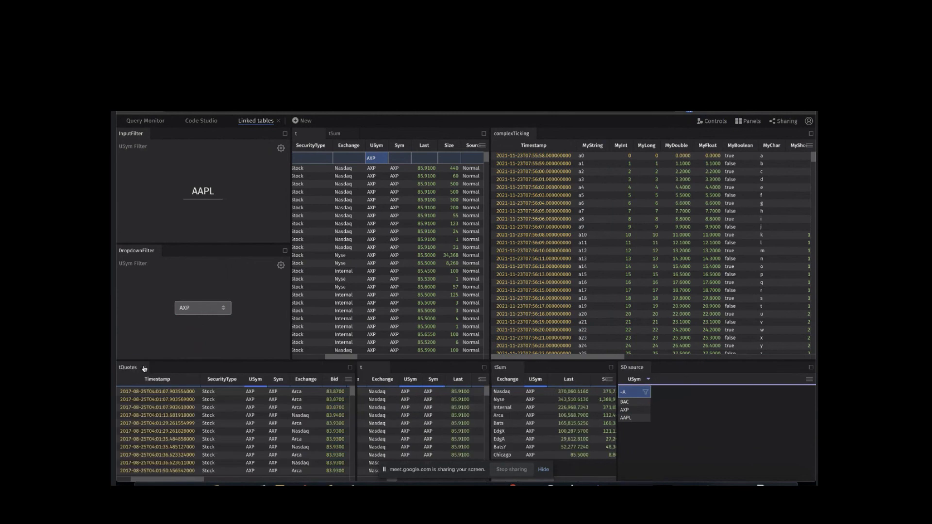
# Add a new Filter Sets control before tQuotes in the lower row of panels and widen it to match the DropdownFilter panel.
pyautogui.click(711, 121)
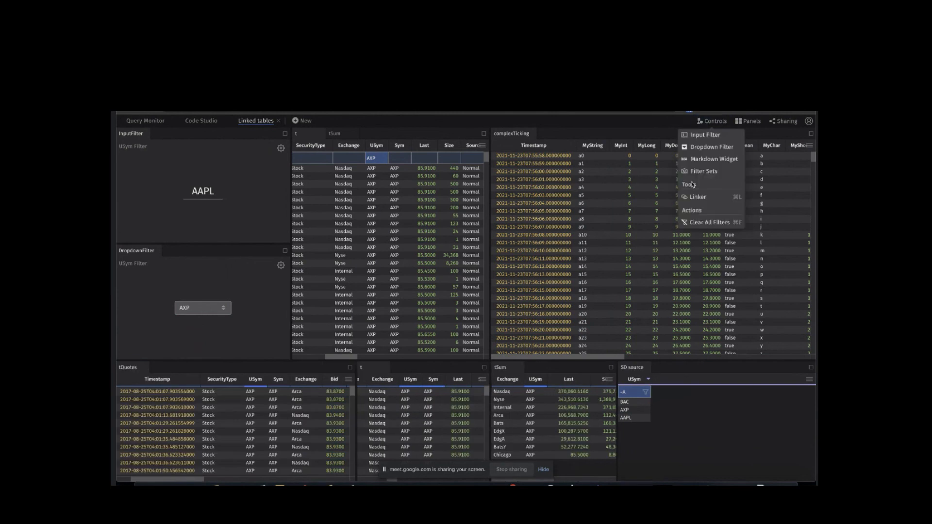
pyautogui.click(715, 173)
pyautogui.moveTo(649, 428); pyautogui.dragTo(154, 403)
pyautogui.moveTo(351, 406); pyautogui.dragTo(416, 408)
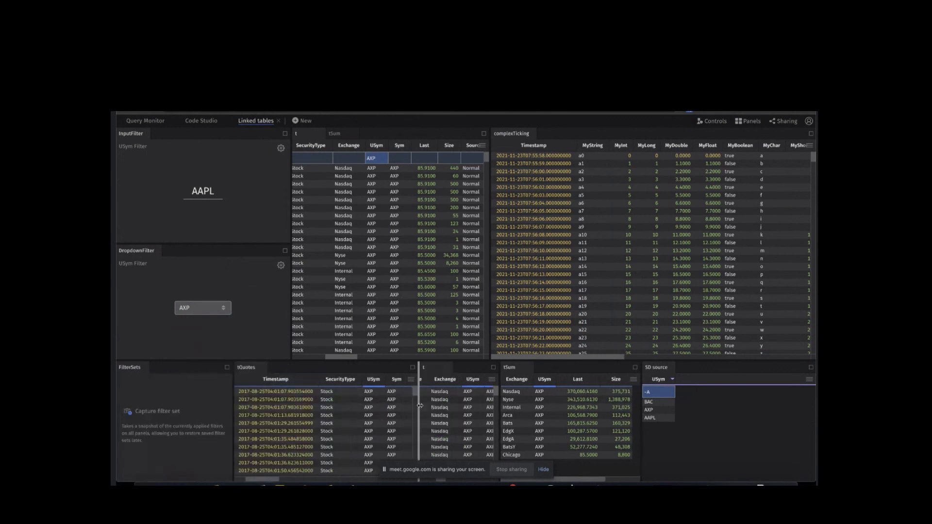
pyautogui.moveTo(239, 421); pyautogui.dragTo(292, 422)
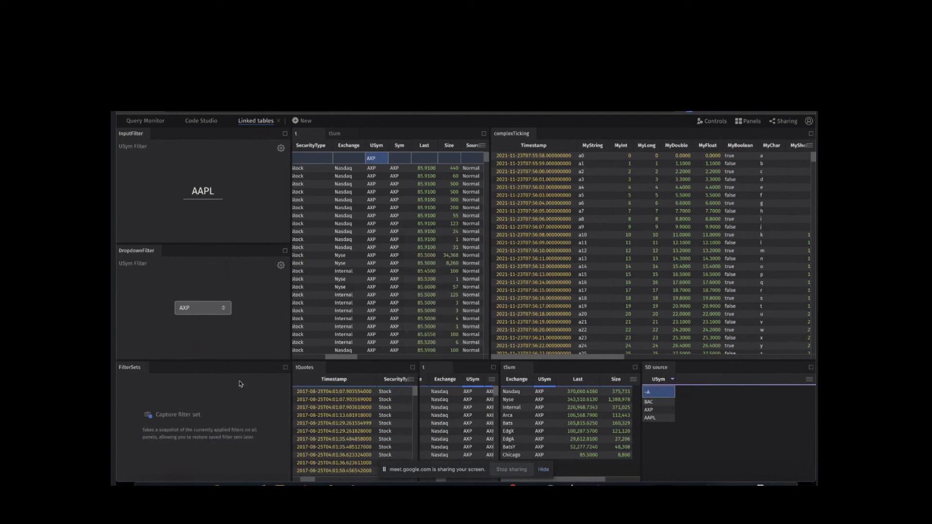
pyautogui.click(188, 414)
pyautogui.click(250, 176)
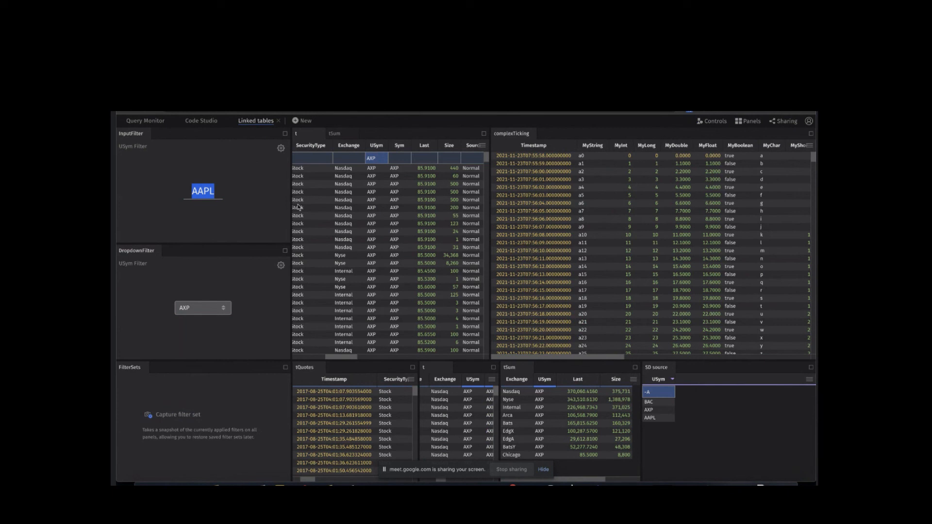
pyautogui.click(264, 176)
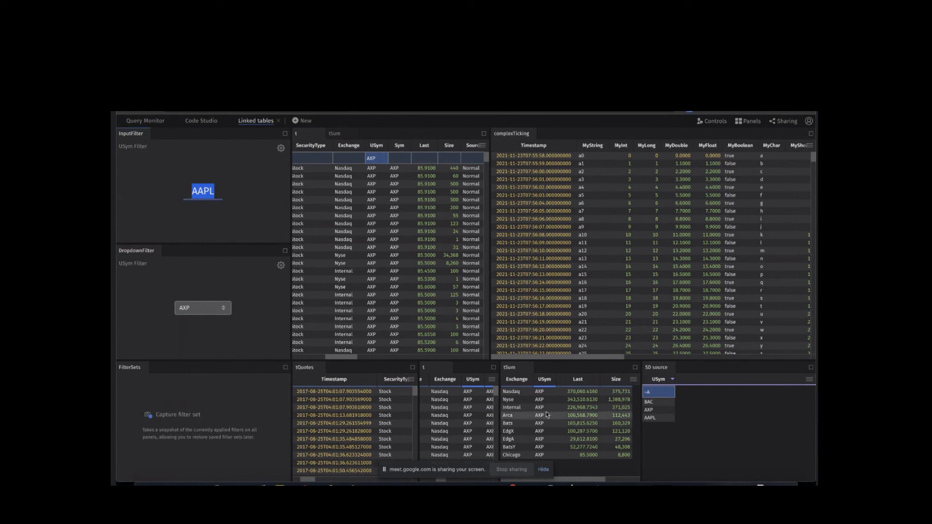
pyautogui.click(593, 121)
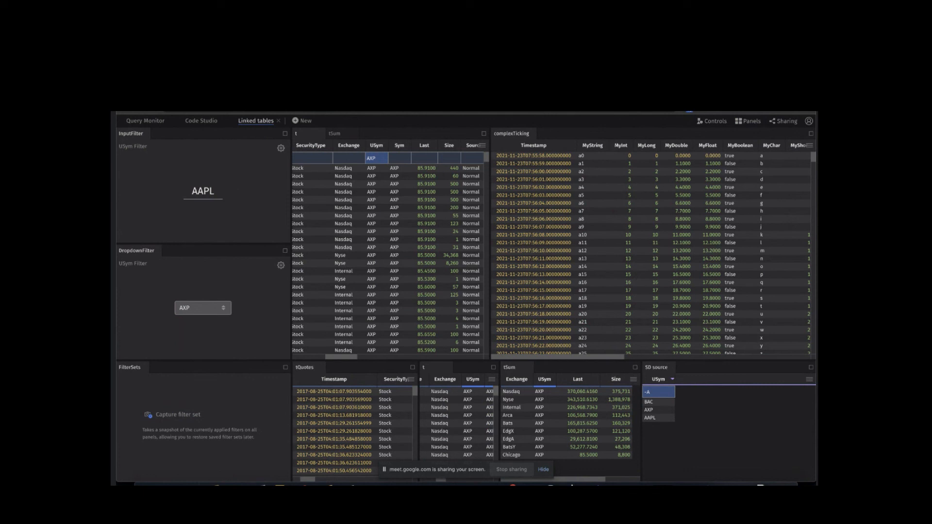
pyautogui.click(709, 120)
pyautogui.click(709, 120)
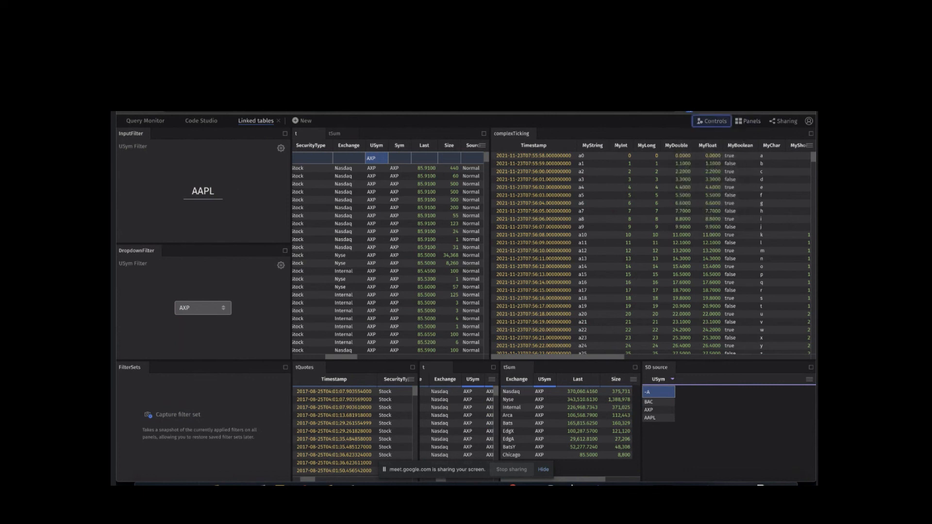